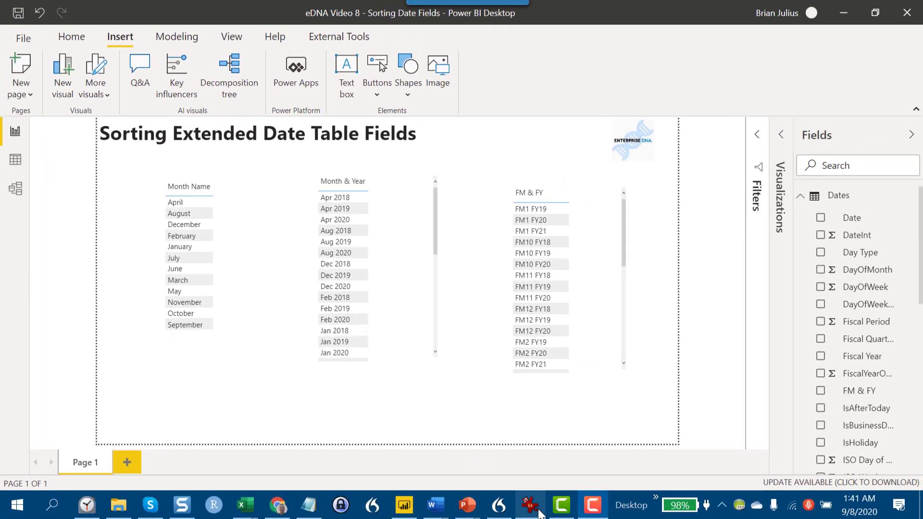
# Show Extended Date Table Cheat Sheet.png in IrfanView, with sample values for 3/24/2020.
pyautogui.click(530, 505)
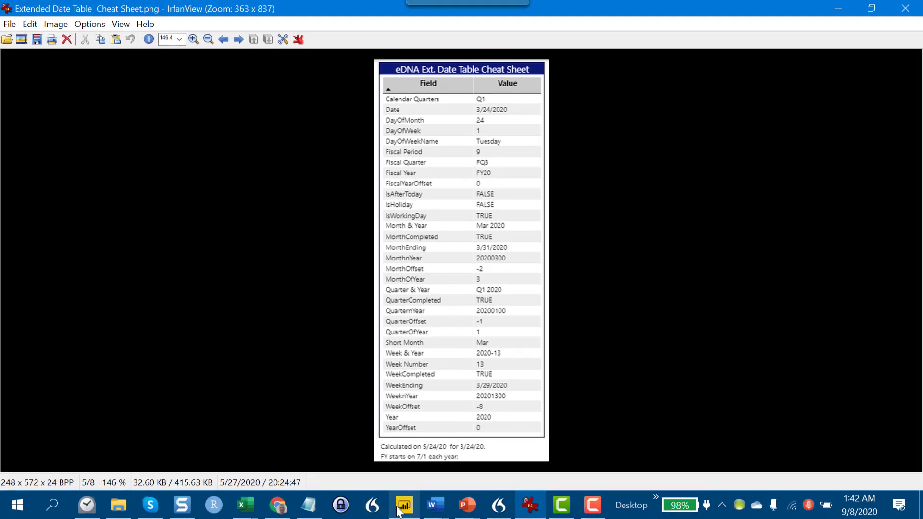
# Try sorting the Month Name field by MonthnYear in Power BI, then dismiss the rejection error.
pyautogui.click(400, 512)
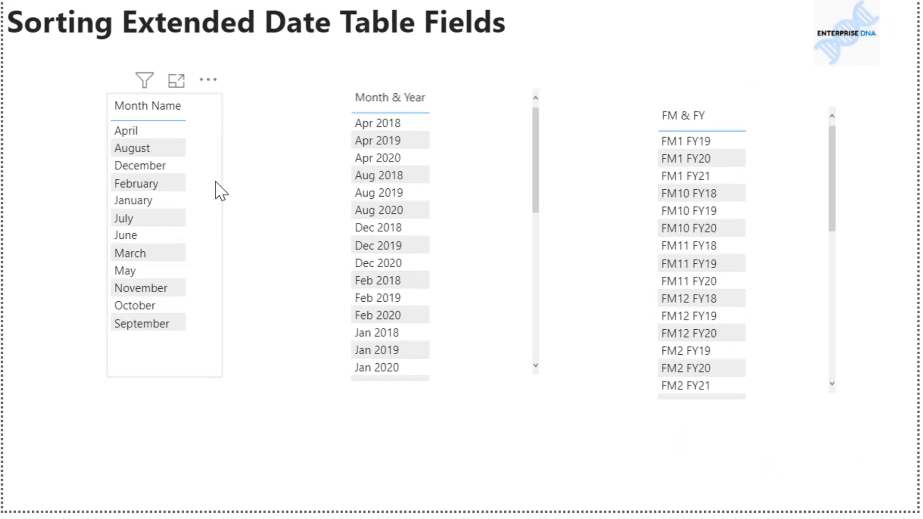
pyautogui.click(221, 185)
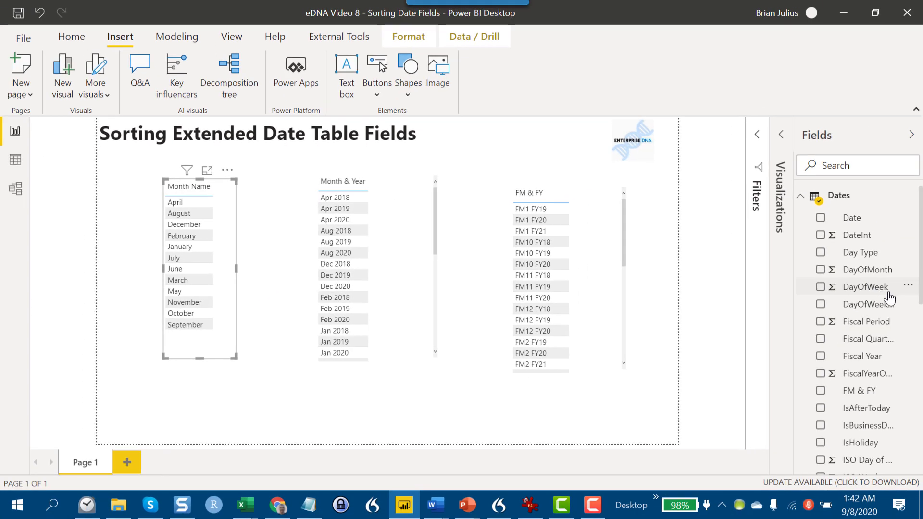
pyautogui.scroll(-3, 886, 295)
pyautogui.scroll(-5, 886, 299)
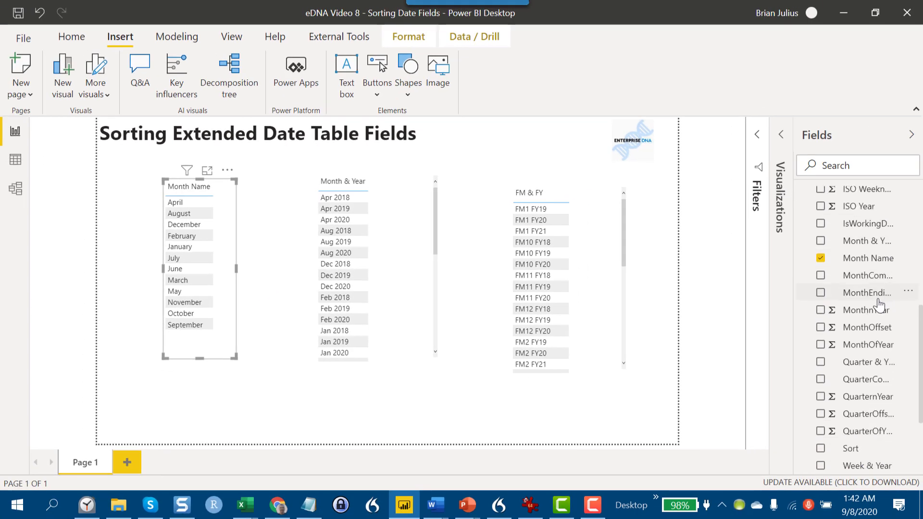
pyautogui.click(868, 262)
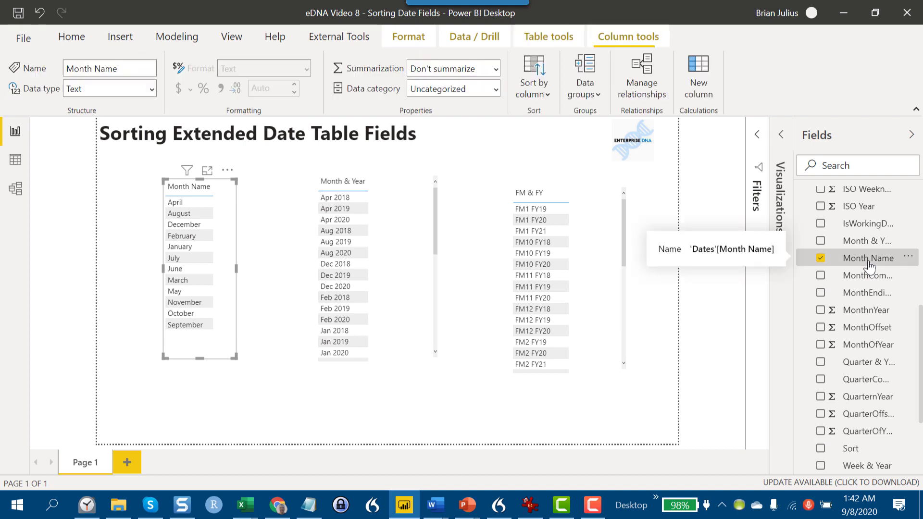
pyautogui.click(533, 89)
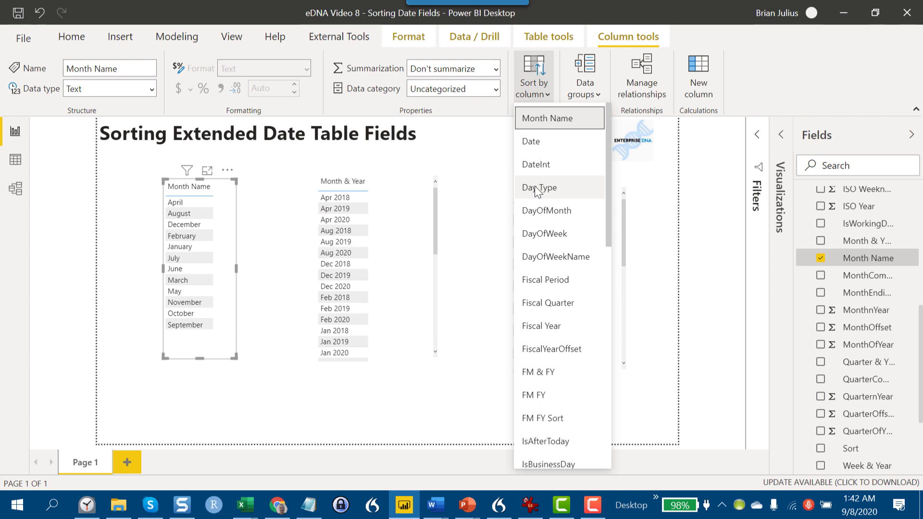
pyautogui.scroll(-5, 537, 210)
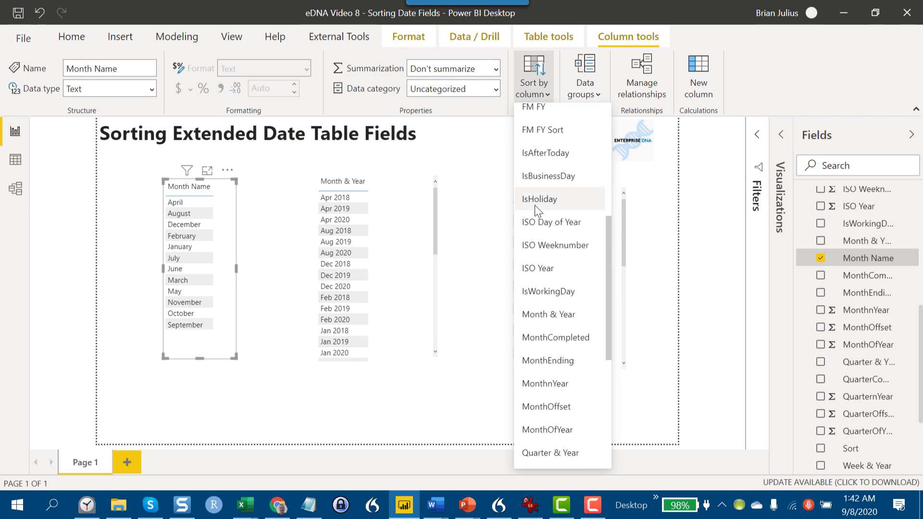
pyautogui.click(537, 384)
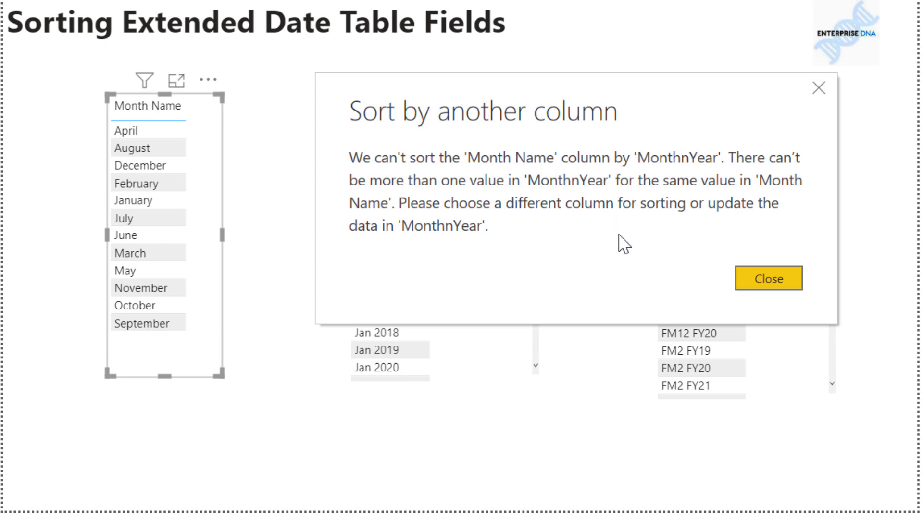
pyautogui.click(744, 287)
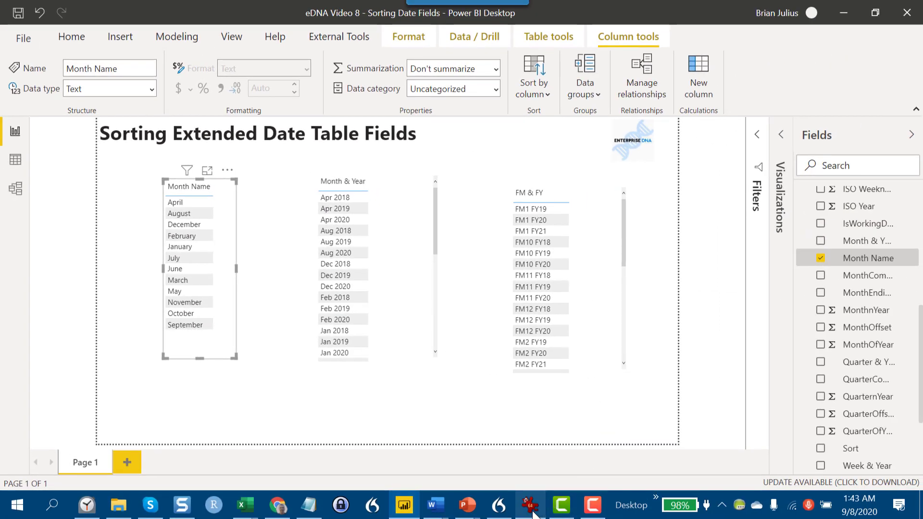
# Switch back to the IrfanView cheat sheet to check MonthOfYear, which reads 3 for Mar 2020.
pyautogui.click(531, 509)
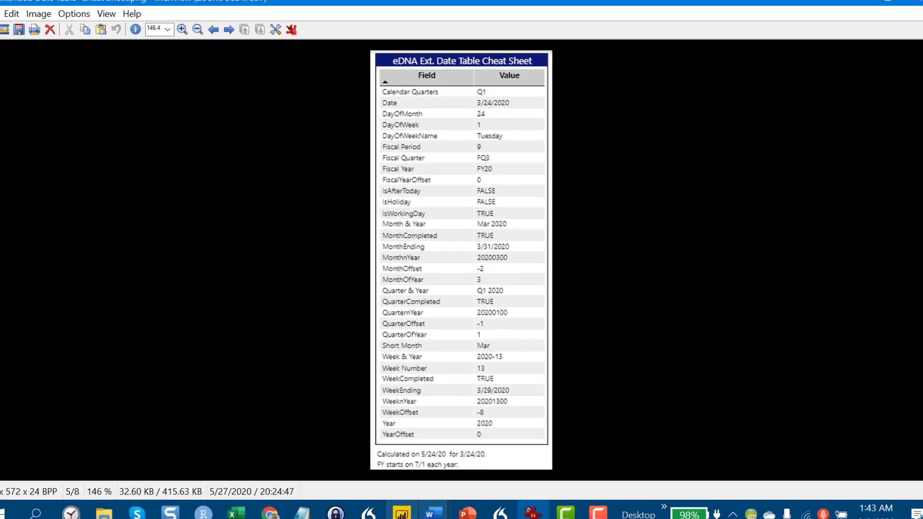
# Back in Power BI, sort Month Name by MonthOfYear so the slicer runs January to December.
pyautogui.click(405, 505)
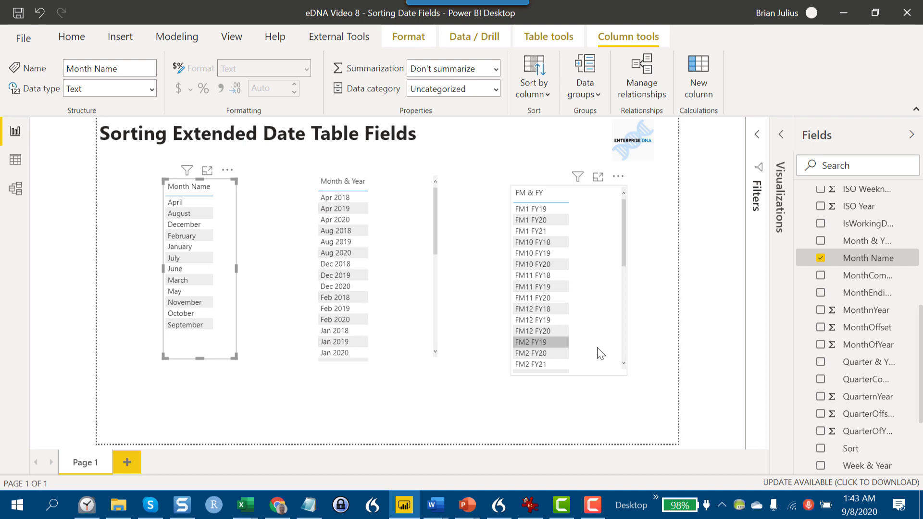
pyautogui.click(533, 88)
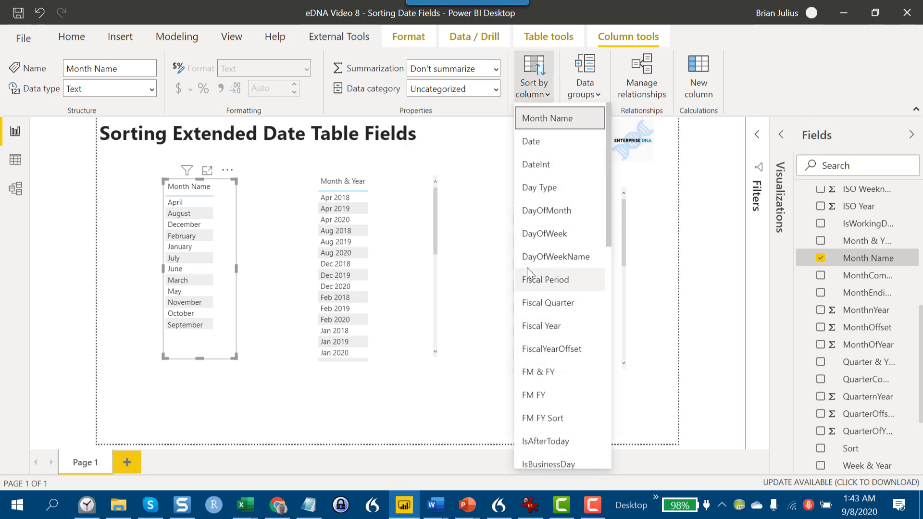
pyautogui.scroll(-5, 530, 272)
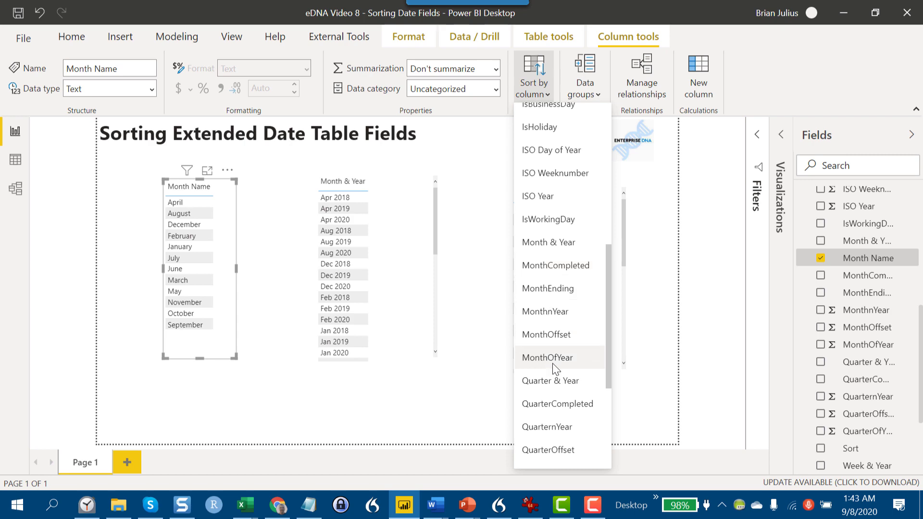
pyautogui.click(552, 360)
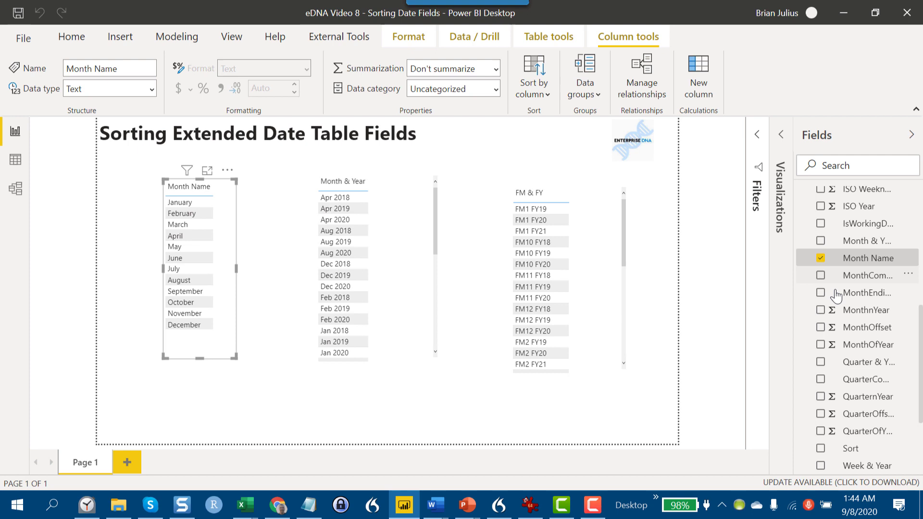
# Set the Month & Year field to sort by the MonthnYear column.
pyautogui.click(867, 242)
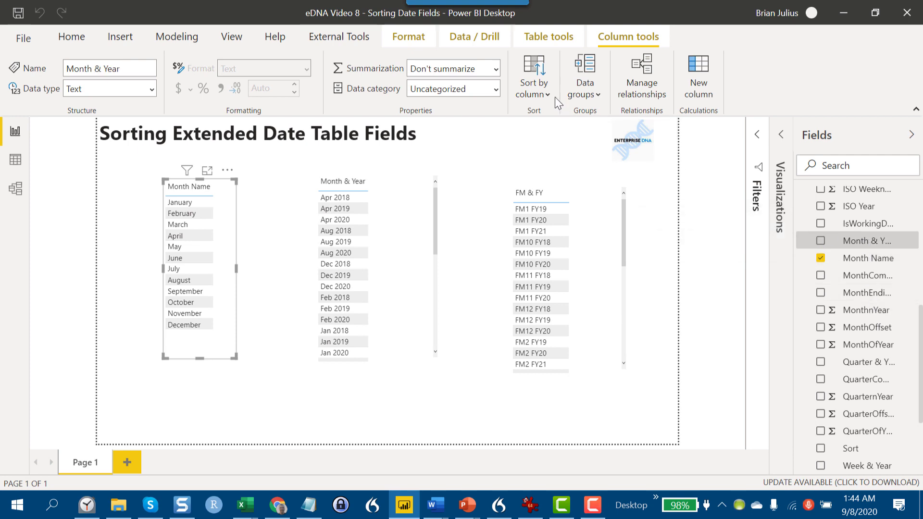
pyautogui.click(528, 85)
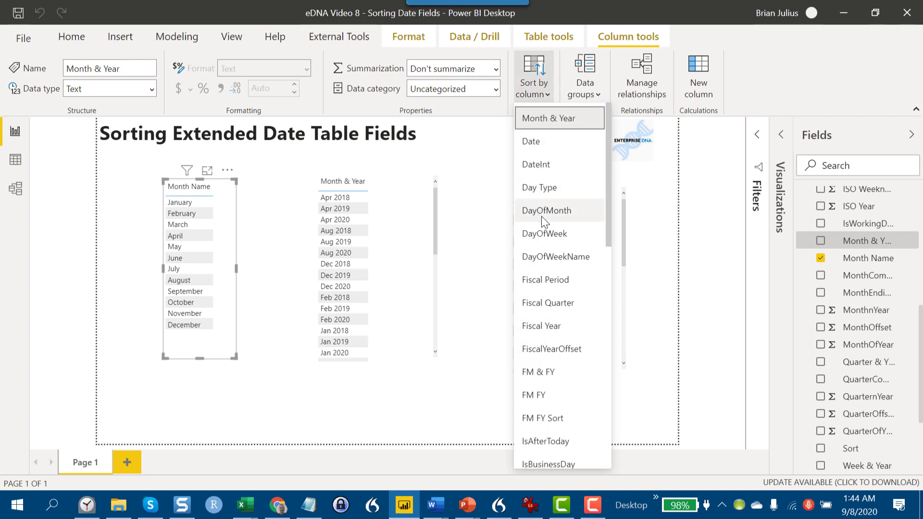
pyautogui.scroll(-3, 545, 223)
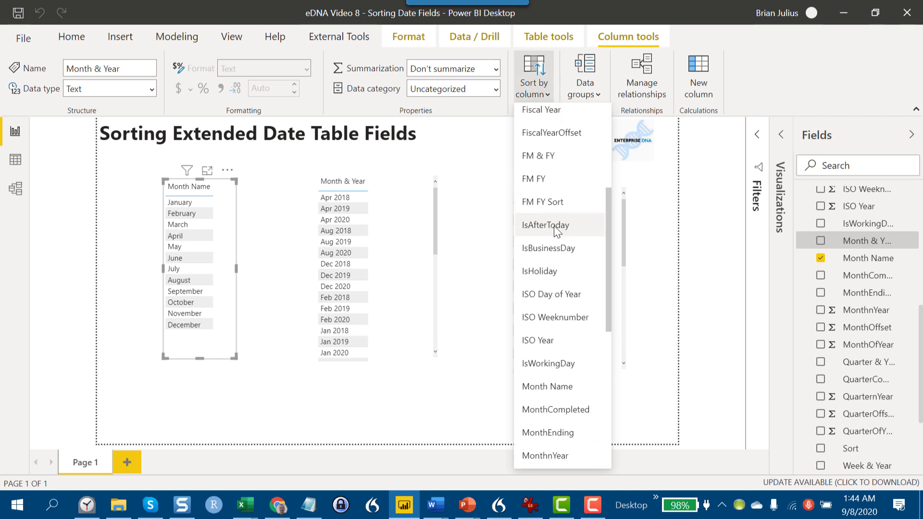
pyautogui.scroll(-5, 552, 235)
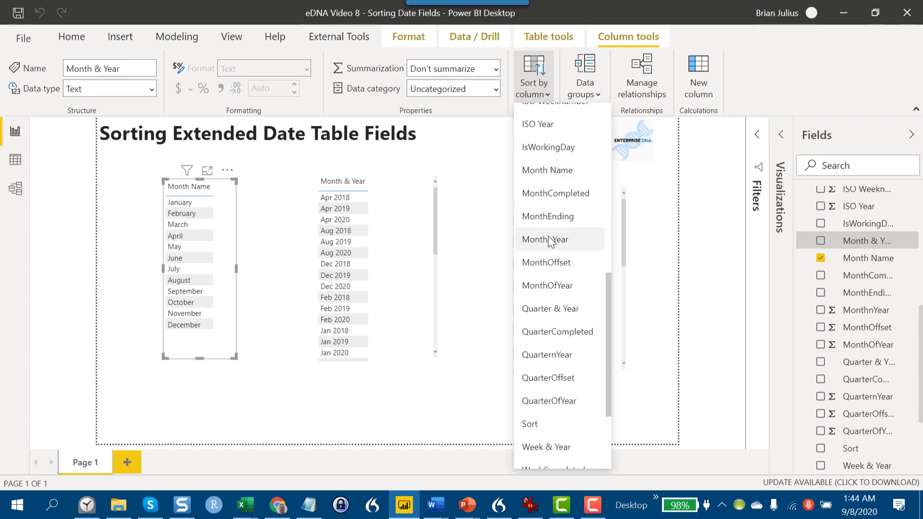
pyautogui.click(549, 239)
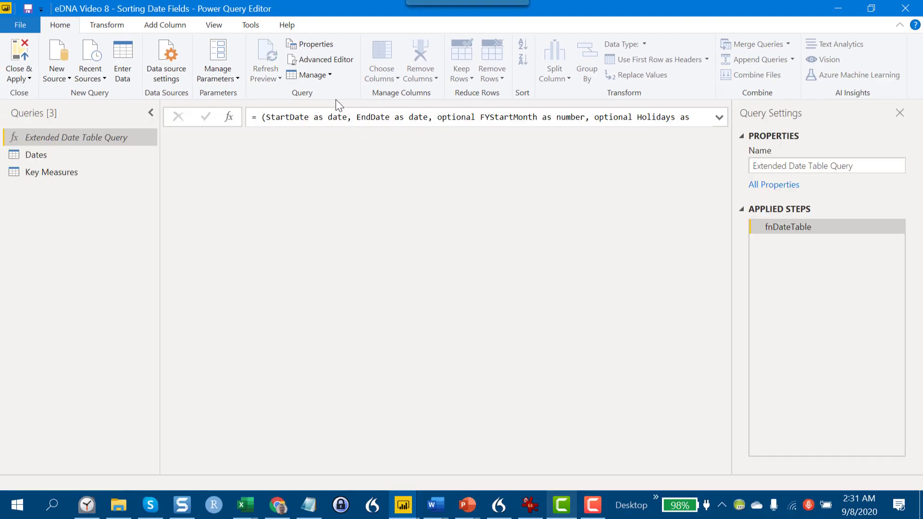
# Open a Custom Column dialog for the Dates query from the Add Column ribbon.
pyautogui.click(92, 156)
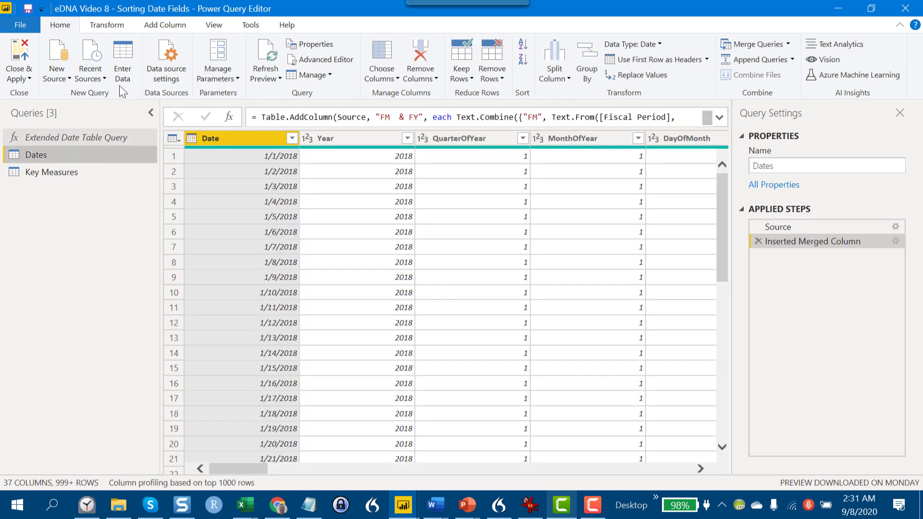
pyautogui.click(152, 30)
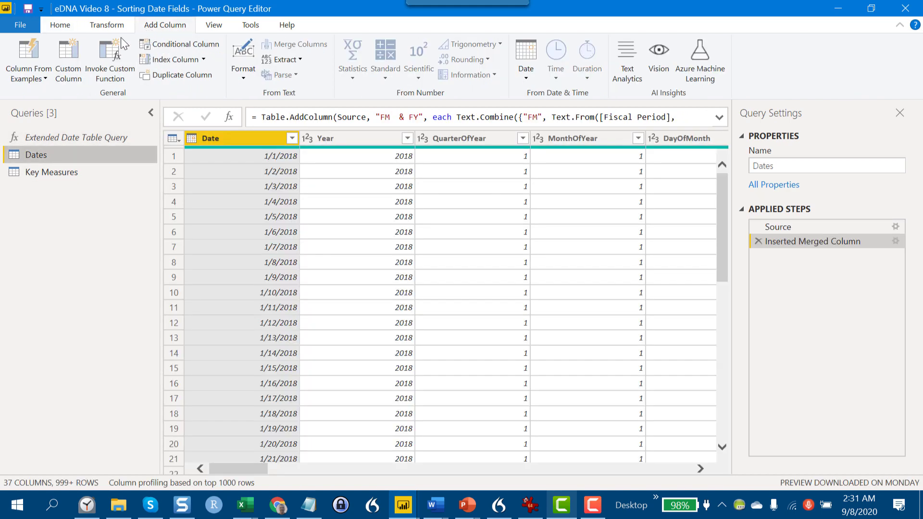
pyautogui.click(76, 50)
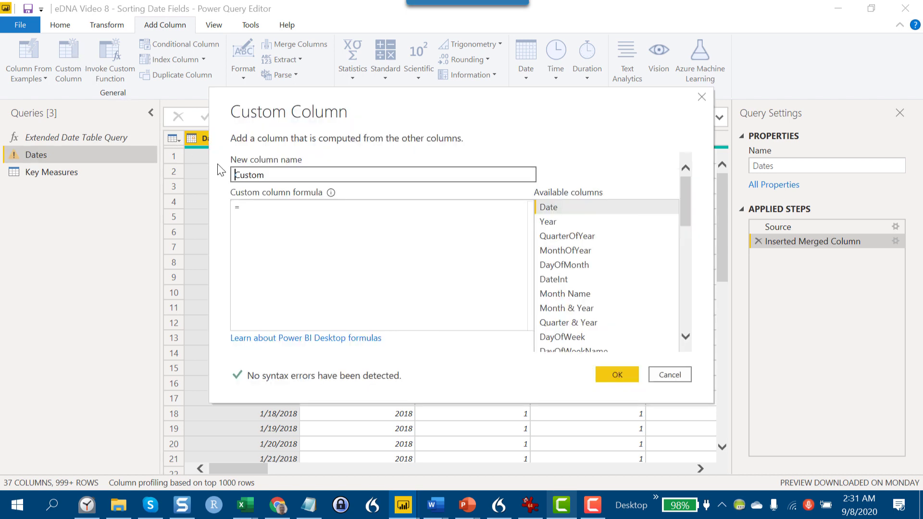
# Replace the default column name Custom with 'FYFM Sort', correcting the typos.
pyautogui.doubleClick(266, 175)
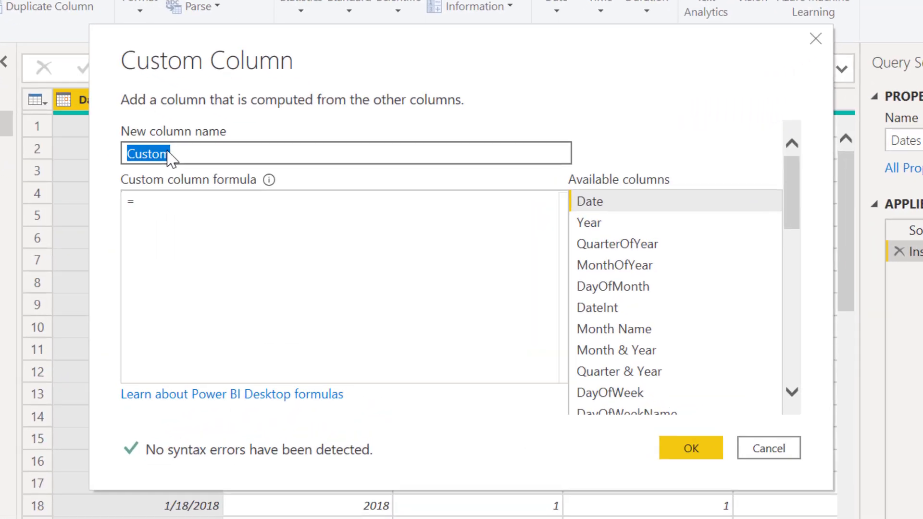
pyautogui.write('R')
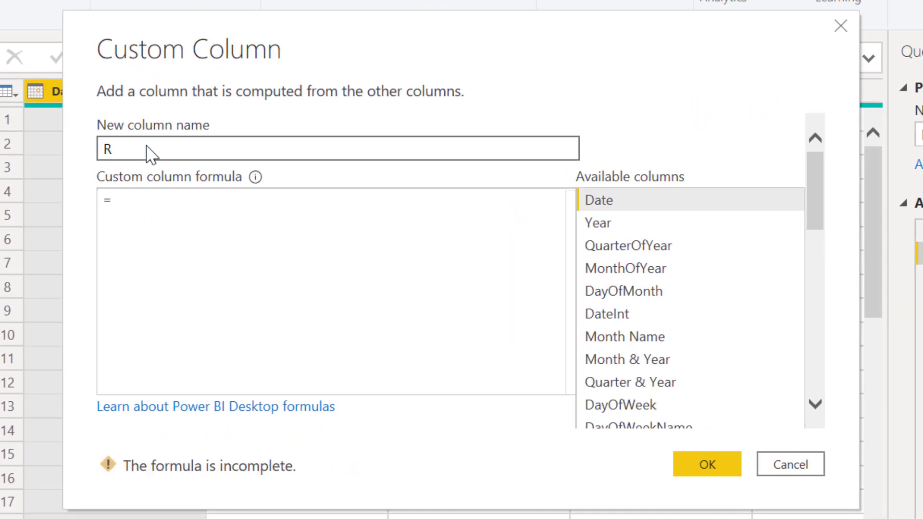
pyautogui.write('MFY $Sorrt')
pyautogui.press('Left')
pyautogui.press('Right')
pyautogui.press('Left')
pyautogui.write('FYF')
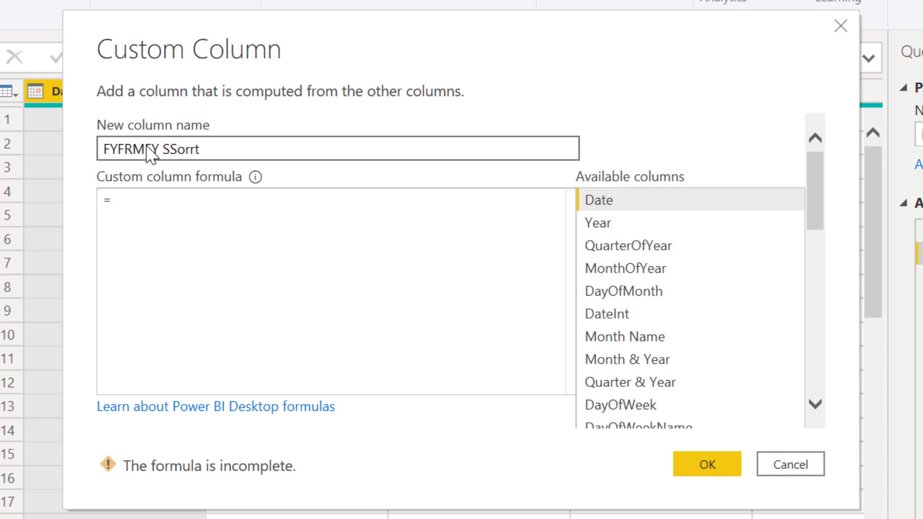
pyautogui.write('M')
pyautogui.press('Delete')
pyautogui.press('Delete')
pyautogui.press('Delete')
pyautogui.press('Delete')
pyautogui.press('Right')
pyautogui.press('Right')
pyautogui.press('Delete')
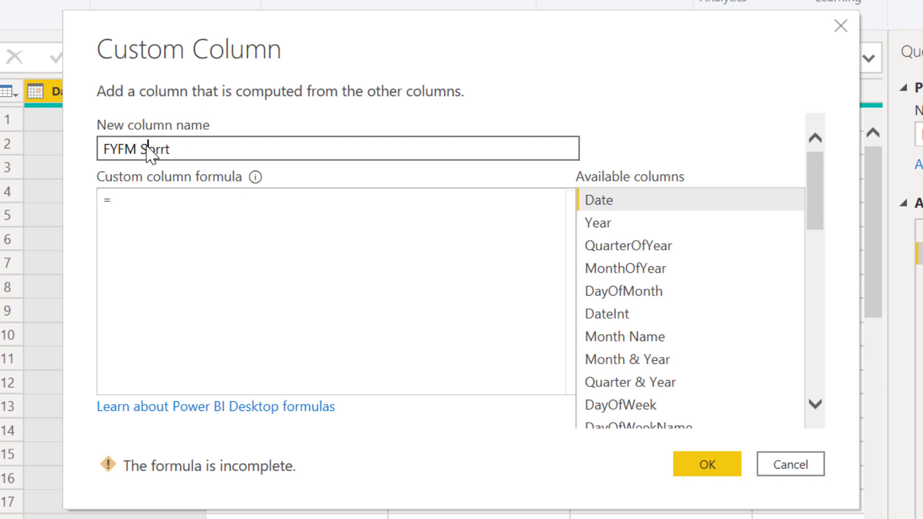
pyautogui.press('Right')
pyautogui.press('Right')
pyautogui.press('BackSpace')
# Start the formula with "20" & Text.Middle, fixing the doubled function name.
pyautogui.click(132, 201)
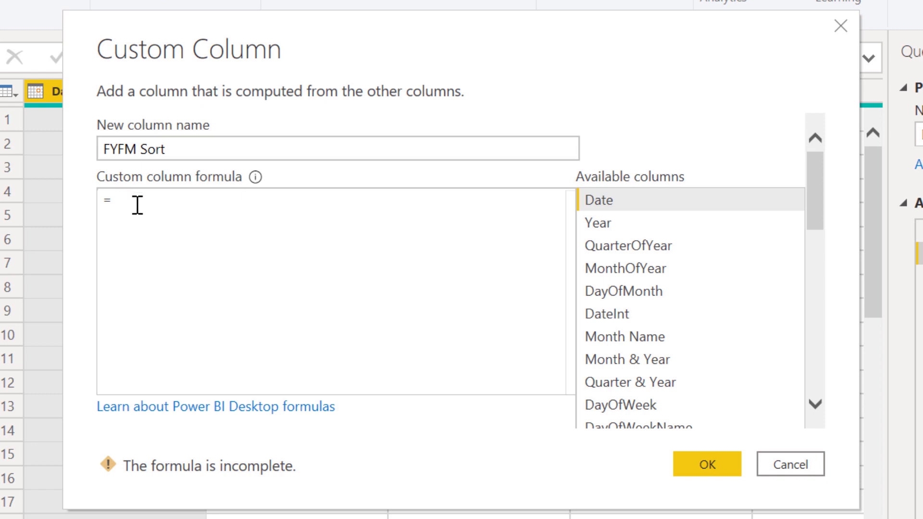
pyautogui.write('"')
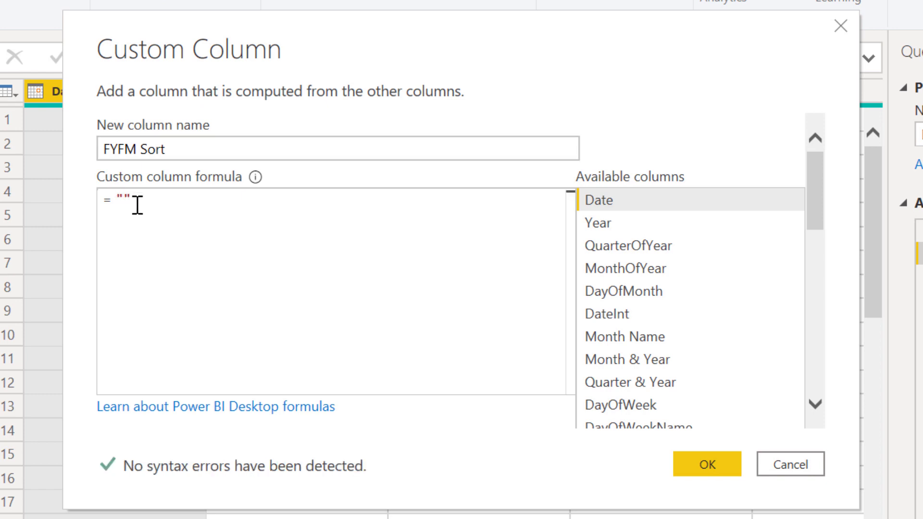
pyautogui.write('20" &')
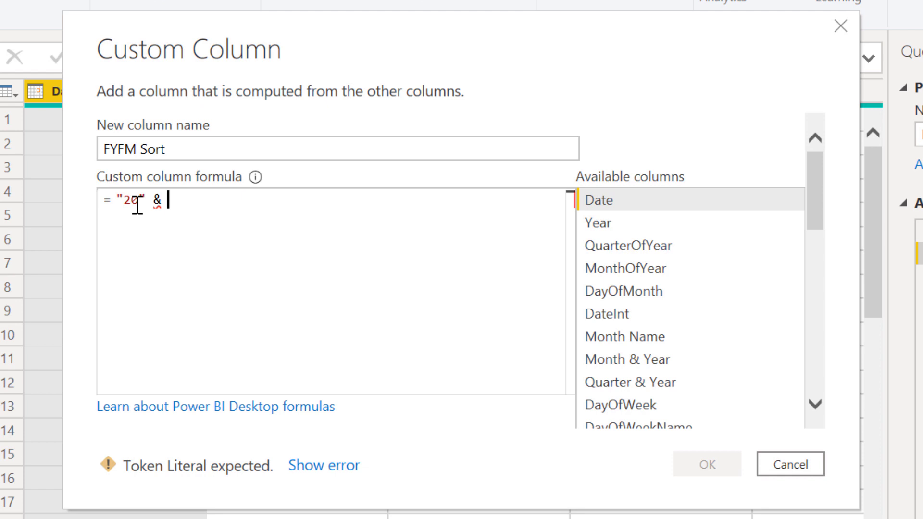
pyautogui.write('Tex')
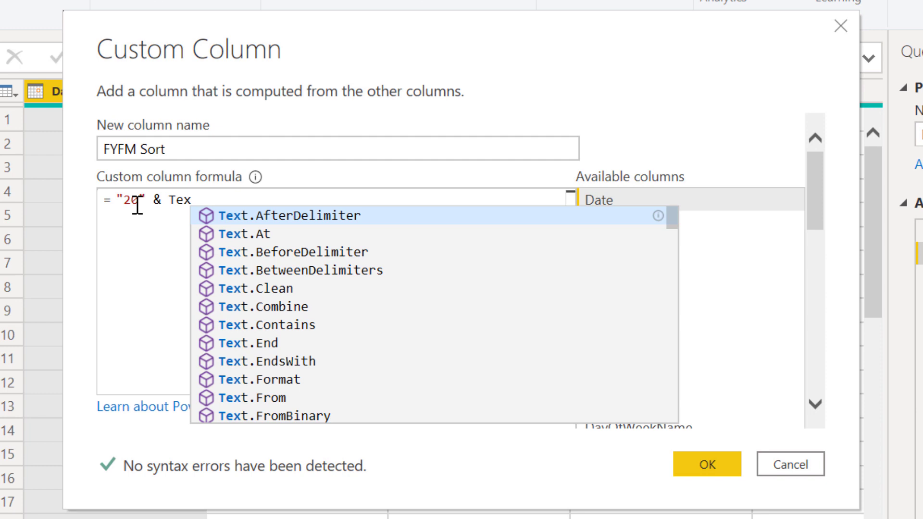
pyautogui.write('t')
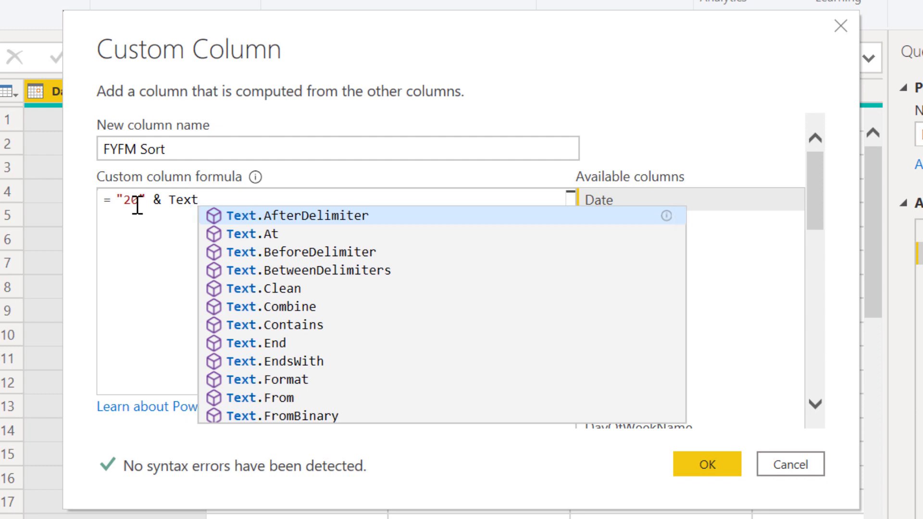
pyautogui.write('.')
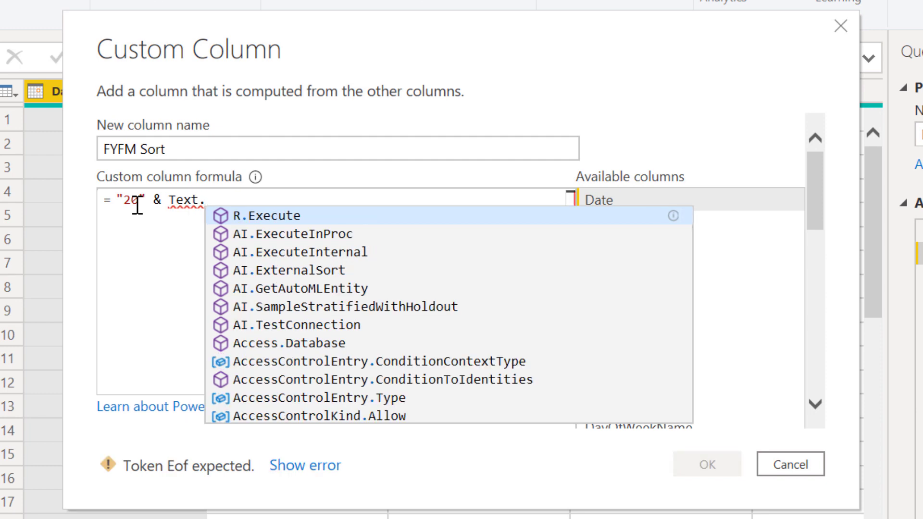
pyautogui.write('Mid')
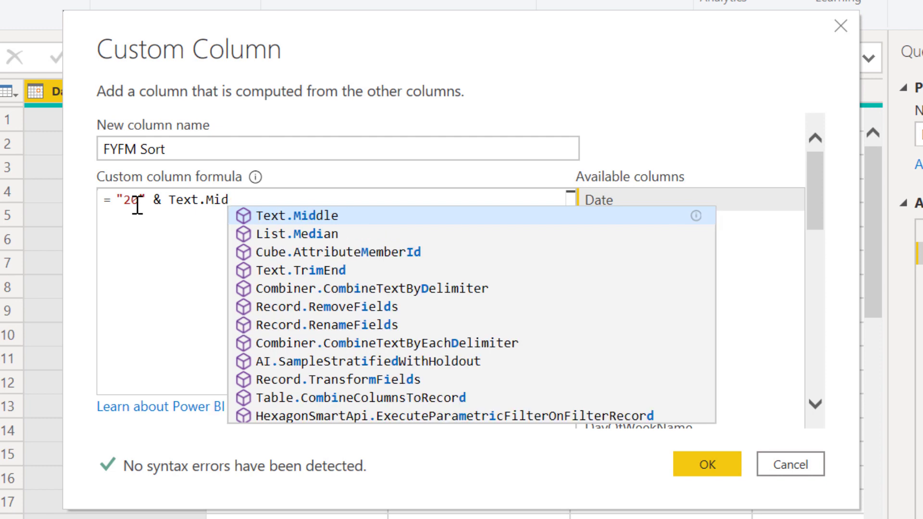
pyautogui.click(285, 216)
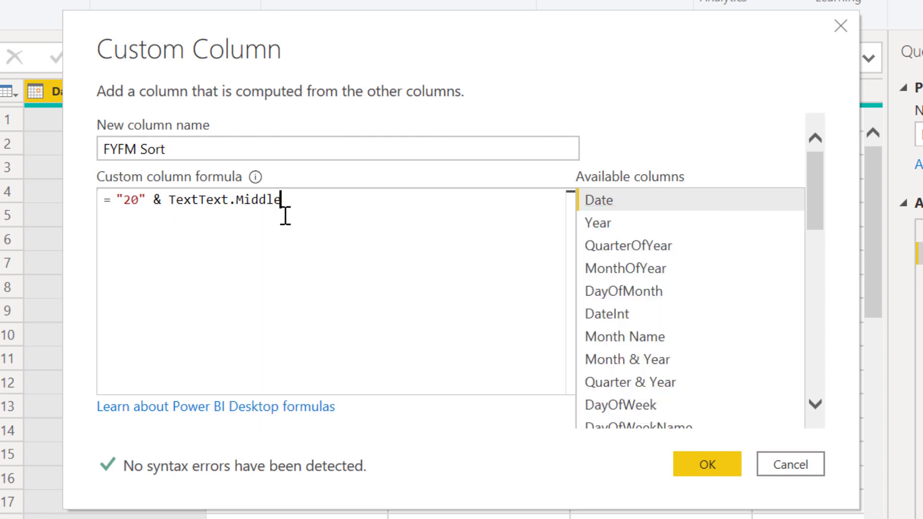
pyautogui.doubleClick(177, 201)
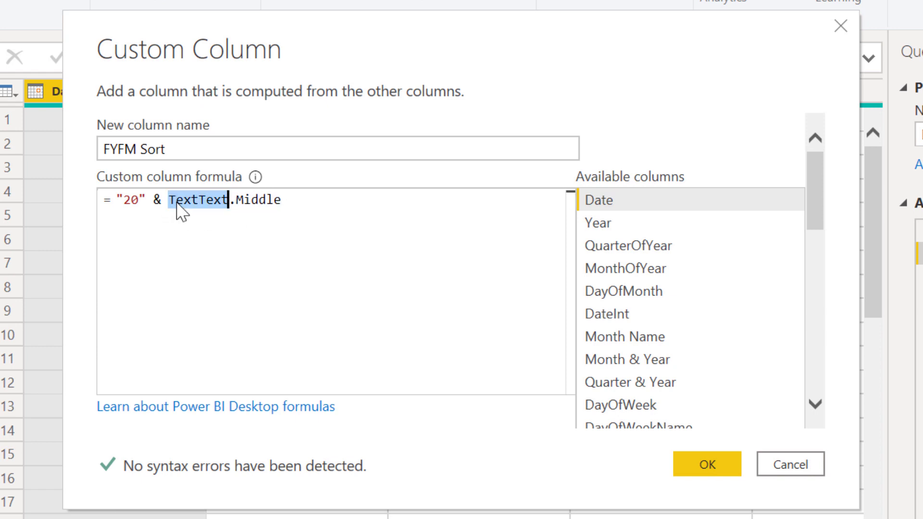
pyautogui.click(179, 205)
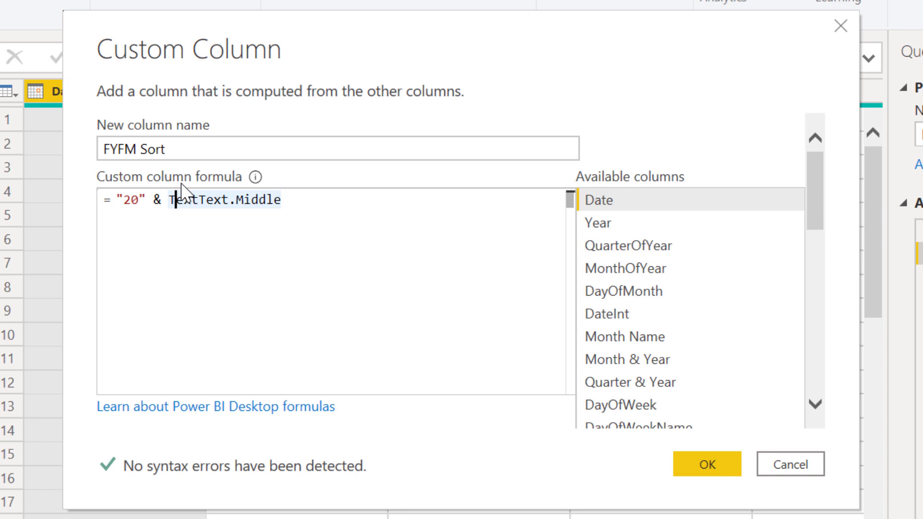
pyautogui.press('Delete')
pyautogui.press('Delete')
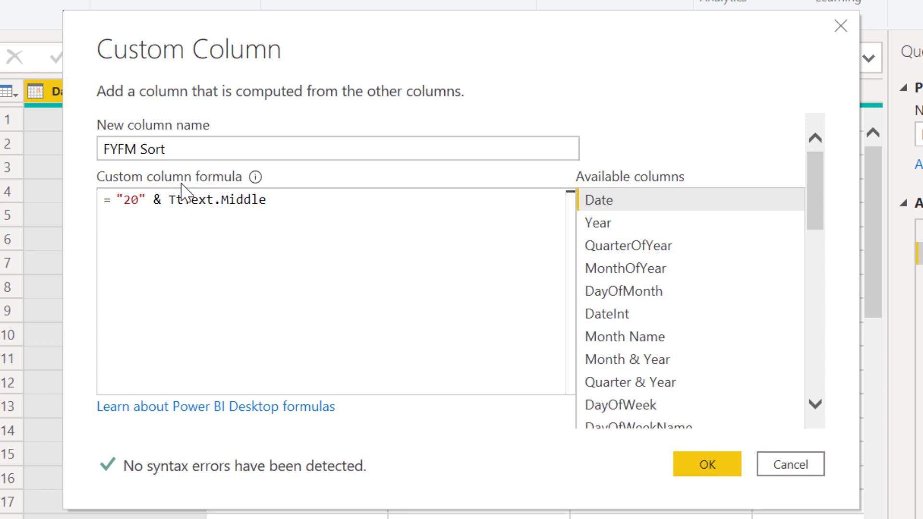
pyautogui.press('Delete')
pyautogui.press('BackSpace')
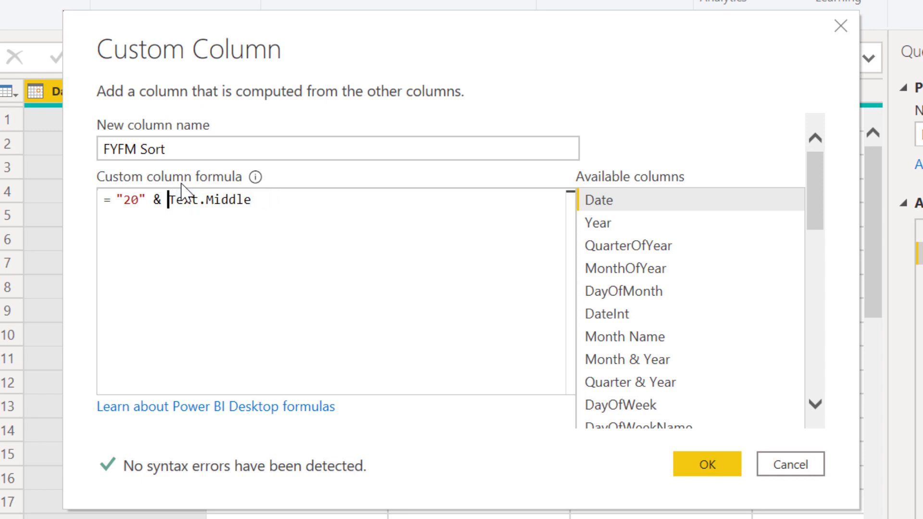
pyautogui.hotkey('shift', 'End')
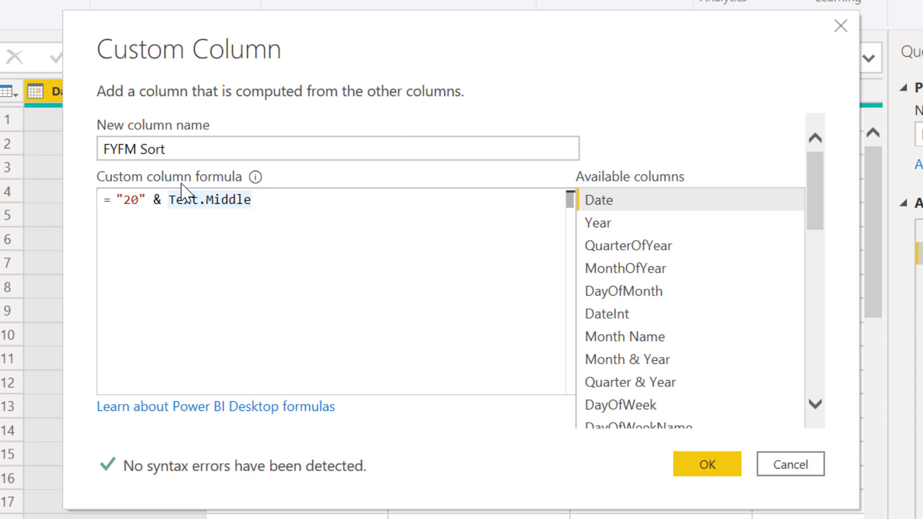
# Complete Text.Middle( [Fiscal Year], 2, 2) using the Fiscal Year column suggestion.
pyautogui.write('(  ')
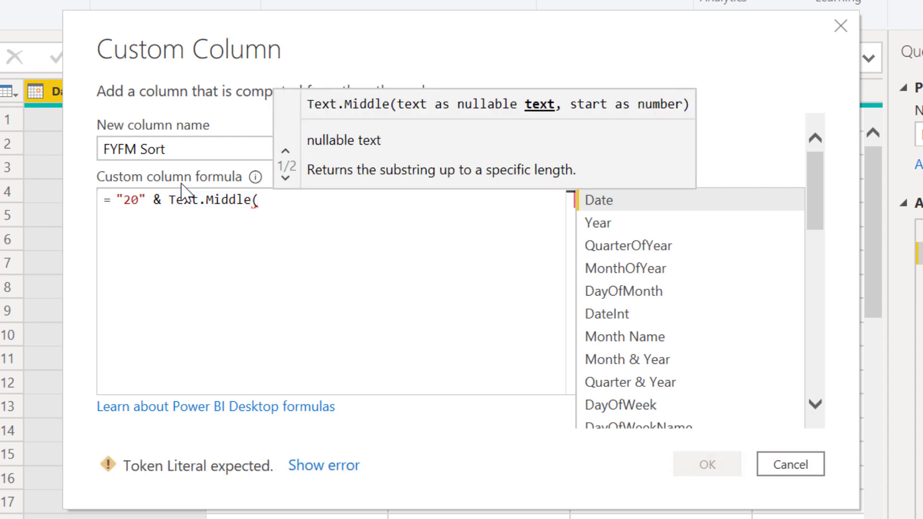
pyautogui.write('[')
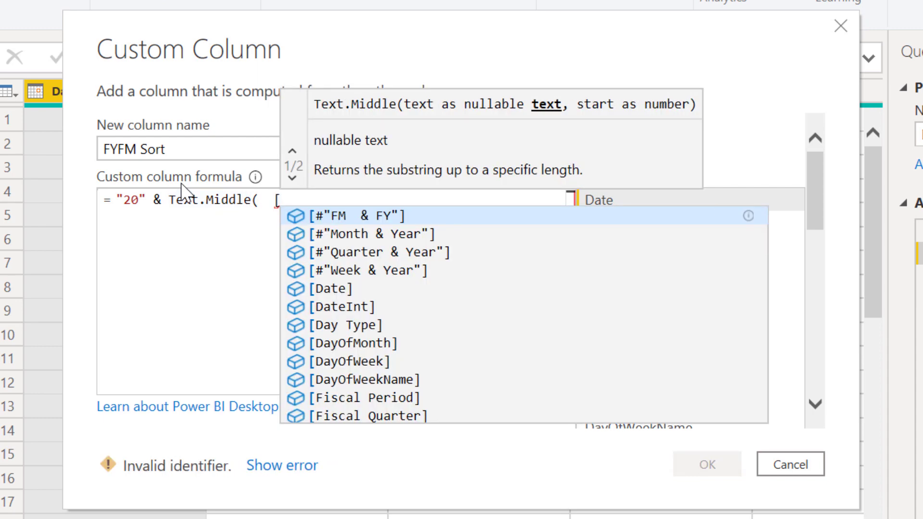
pyautogui.press('BackSpace')
pyautogui.press('BackSpace')
pyautogui.write('[')
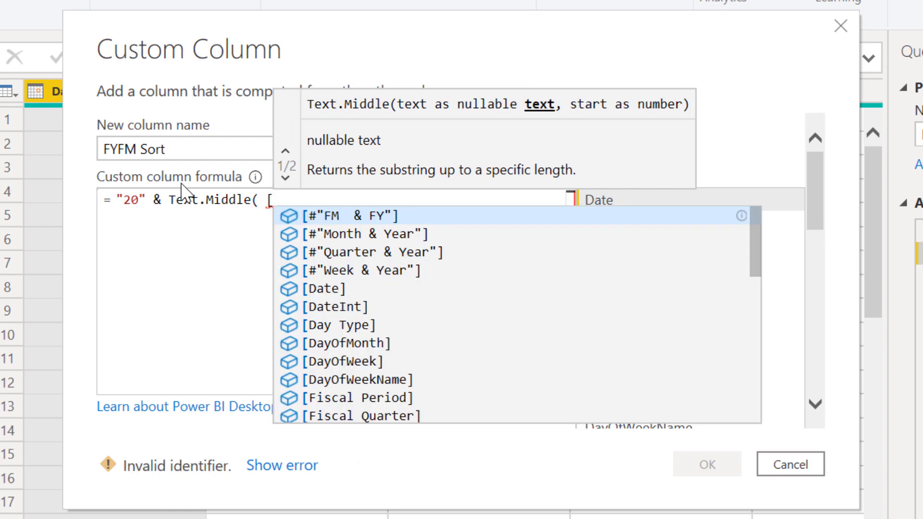
pyautogui.write('fi')
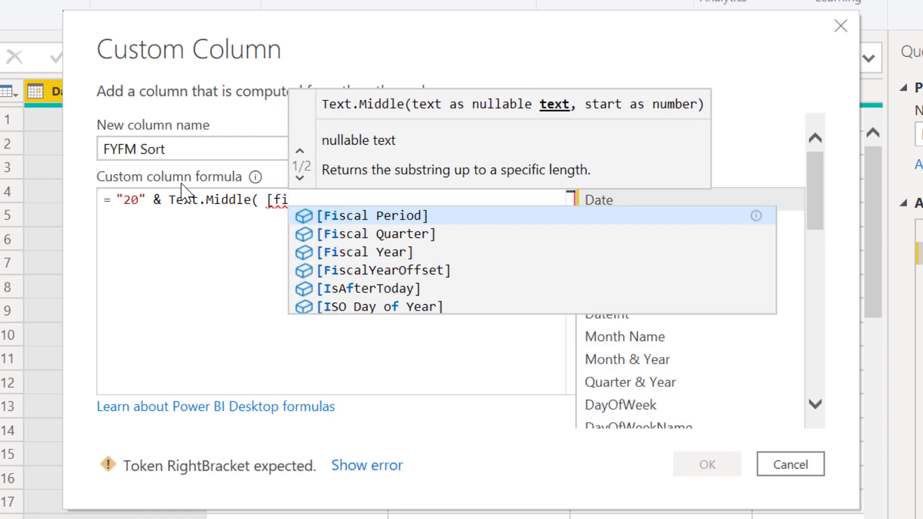
pyautogui.write('s')
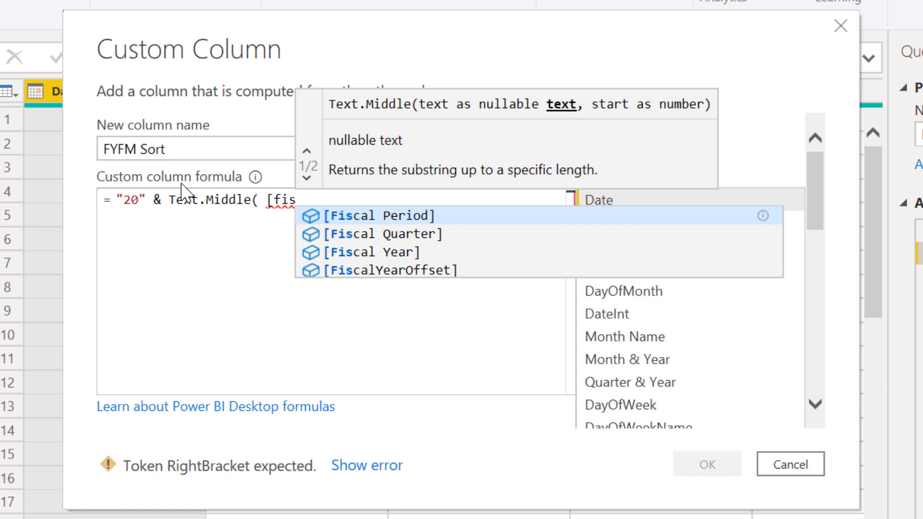
pyautogui.press('Down')
pyautogui.press('Down')
pyautogui.press('Down')
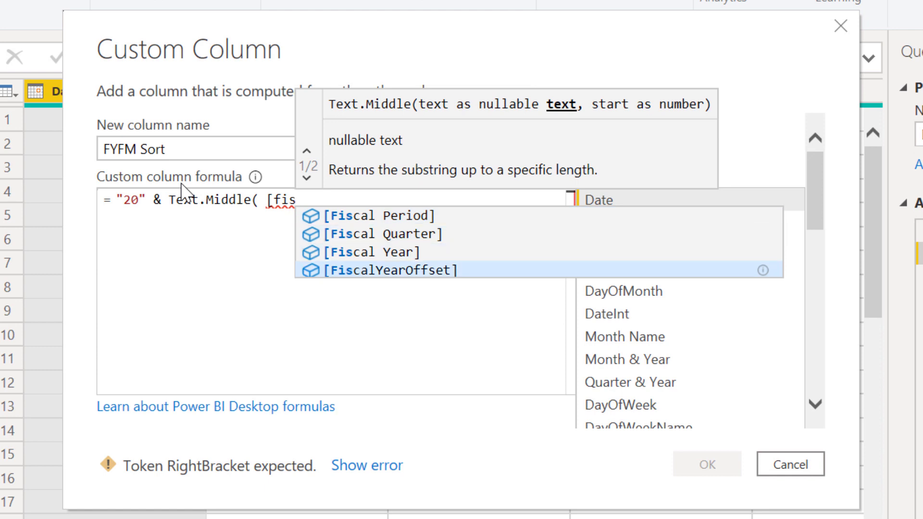
pyautogui.press('Up')
pyautogui.press('Tab')
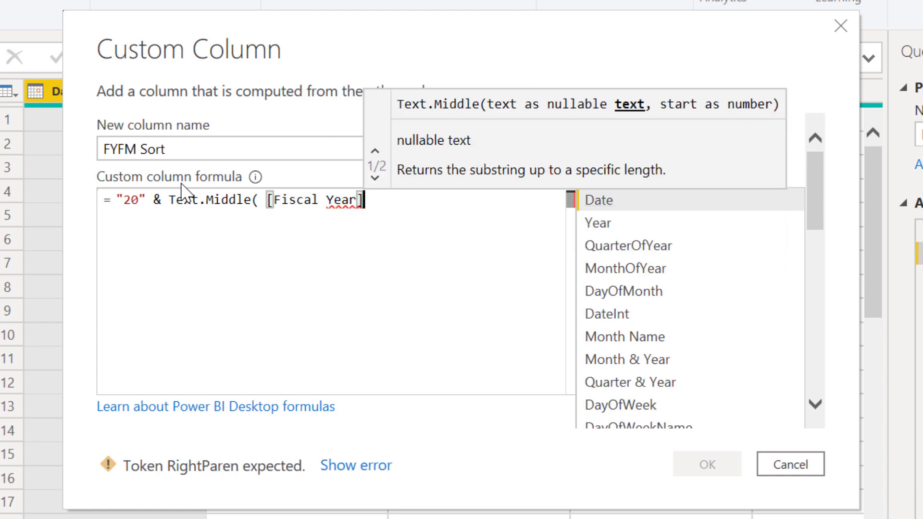
pyautogui.write(',')
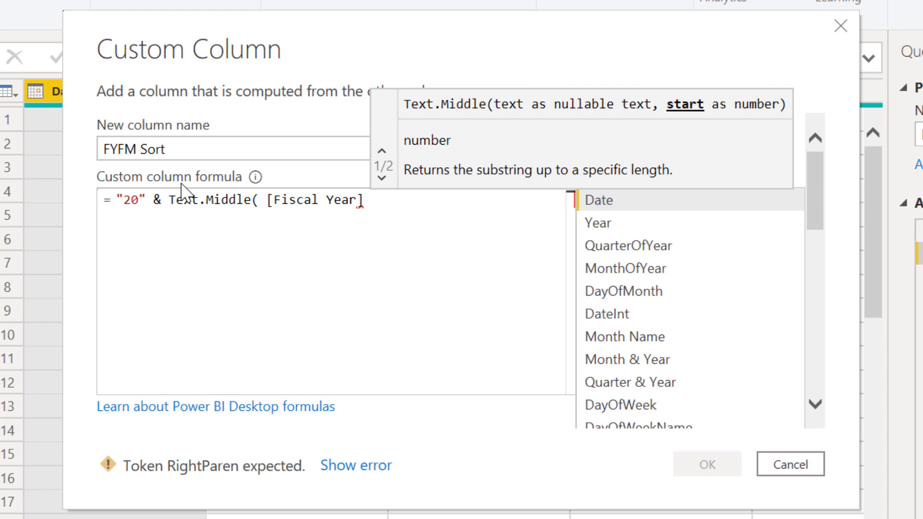
pyautogui.write(',')
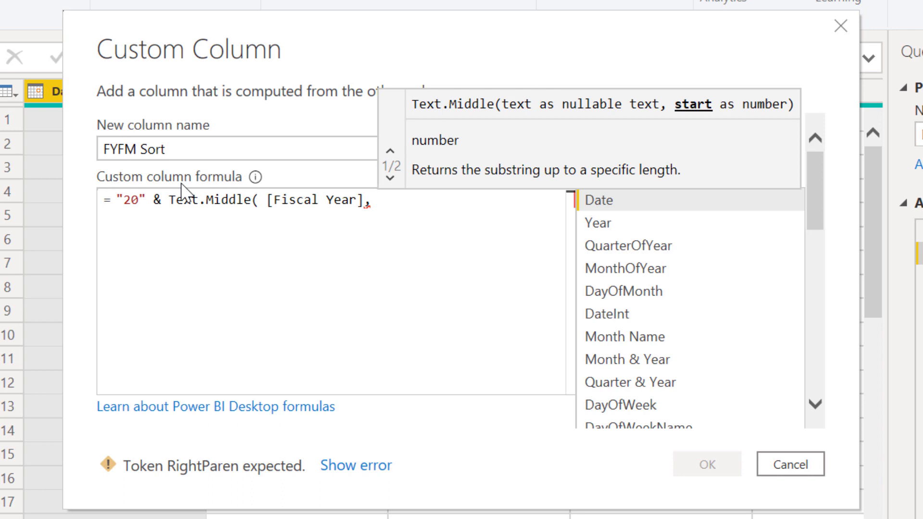
pyautogui.write('2')
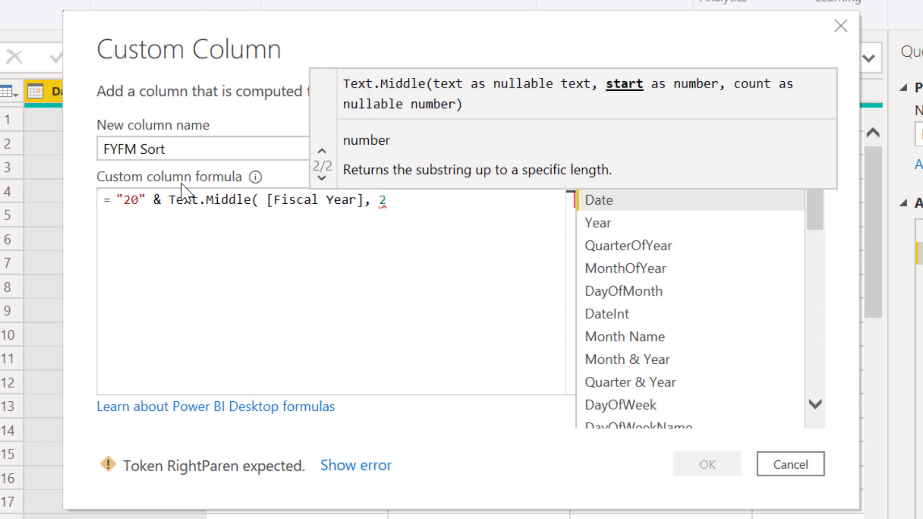
pyautogui.write(', 2')
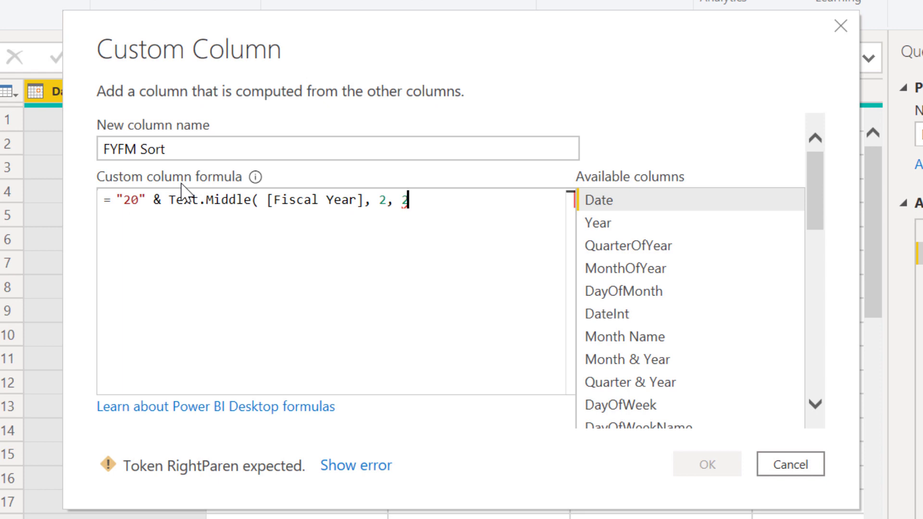
pyautogui.write(')')
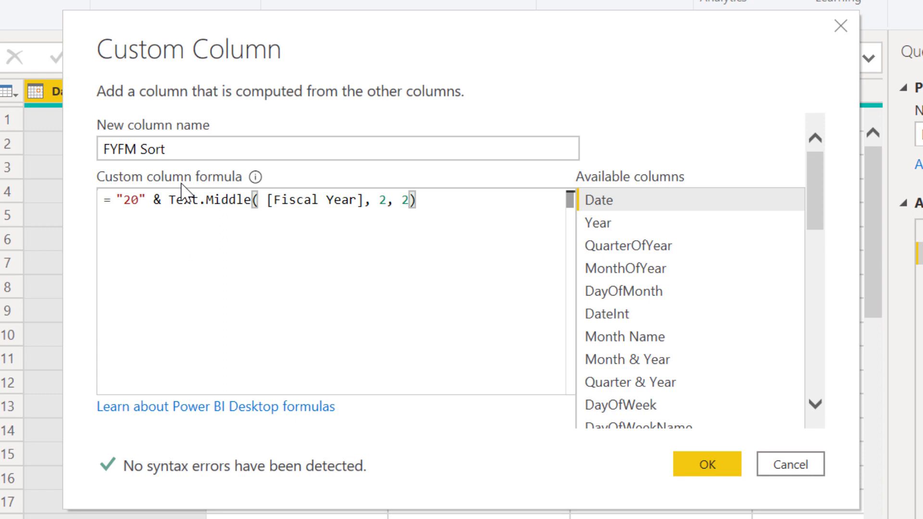
pyautogui.press('End')
# Append & Text.PadStart( Text.From( on a new line of the formula.
pyautogui.write('&')
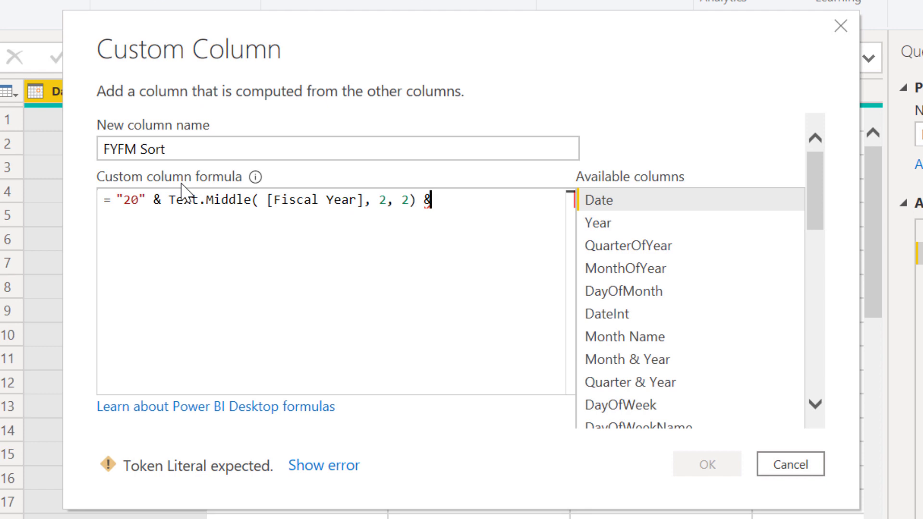
pyautogui.press('Return')
pyautogui.write('Texz')
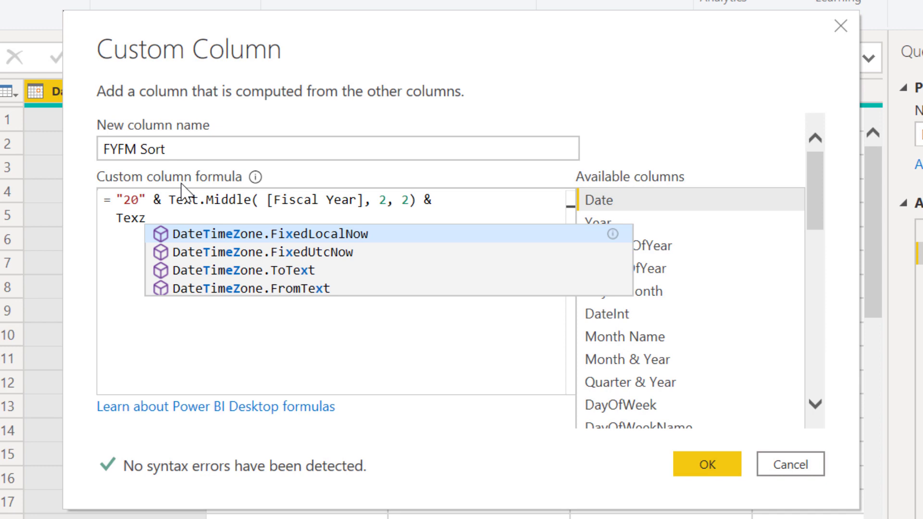
pyautogui.press('BackSpace')
pyautogui.write('t')
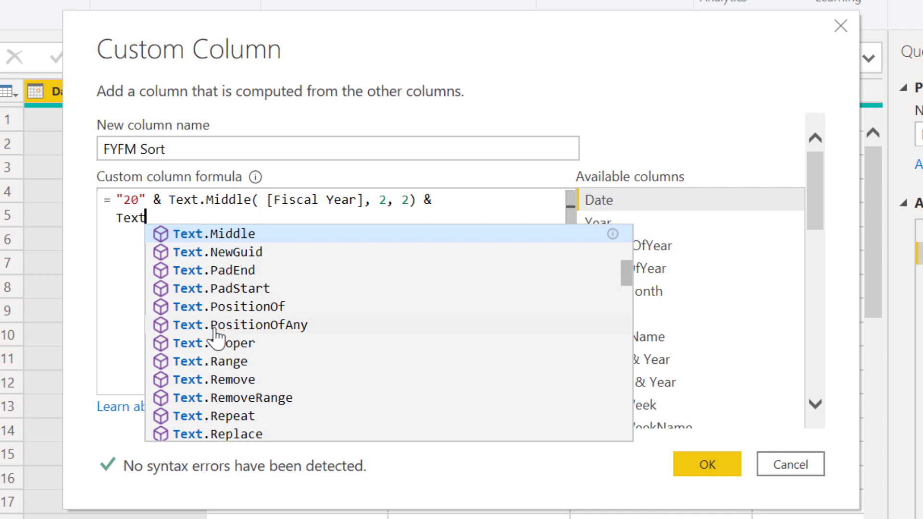
pyautogui.click(229, 288)
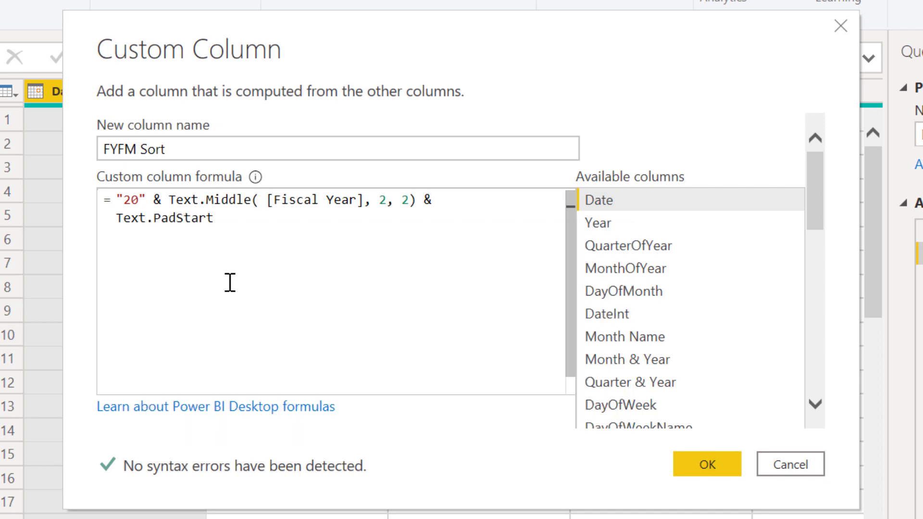
pyautogui.write('(')
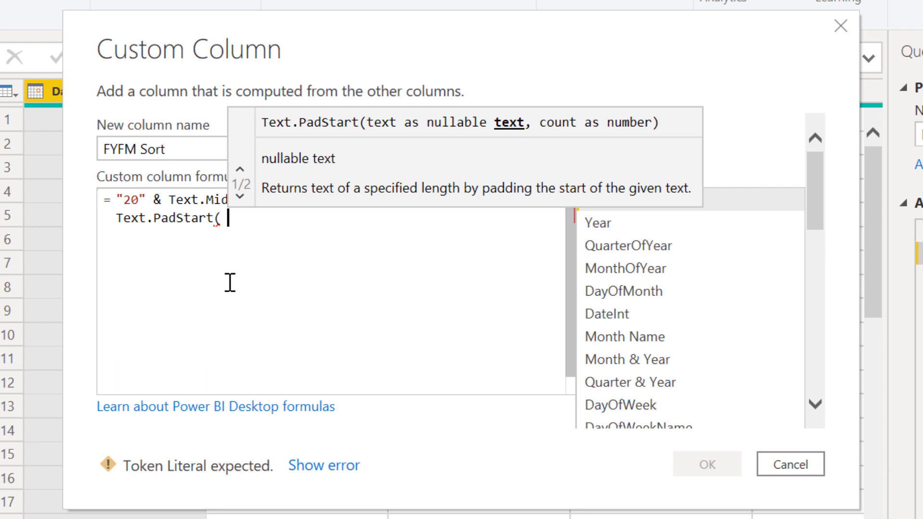
pyautogui.write('Tex')
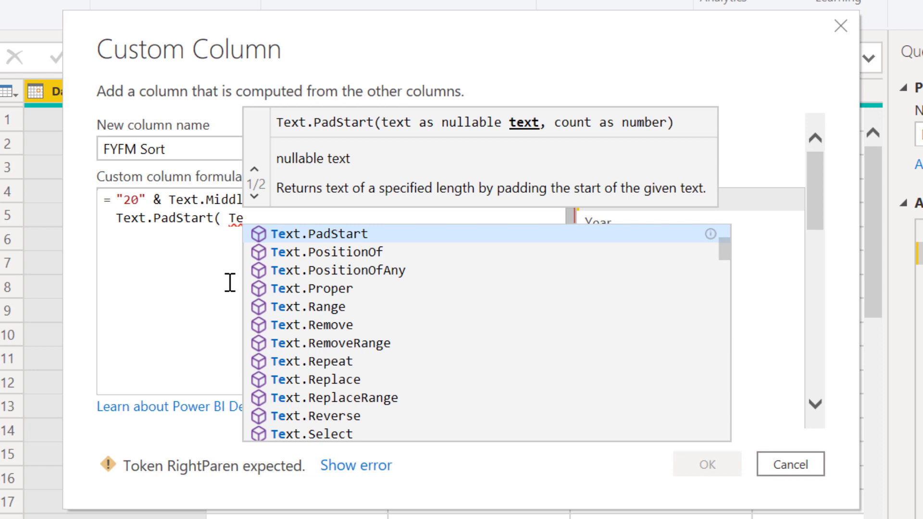
pyautogui.write('t.')
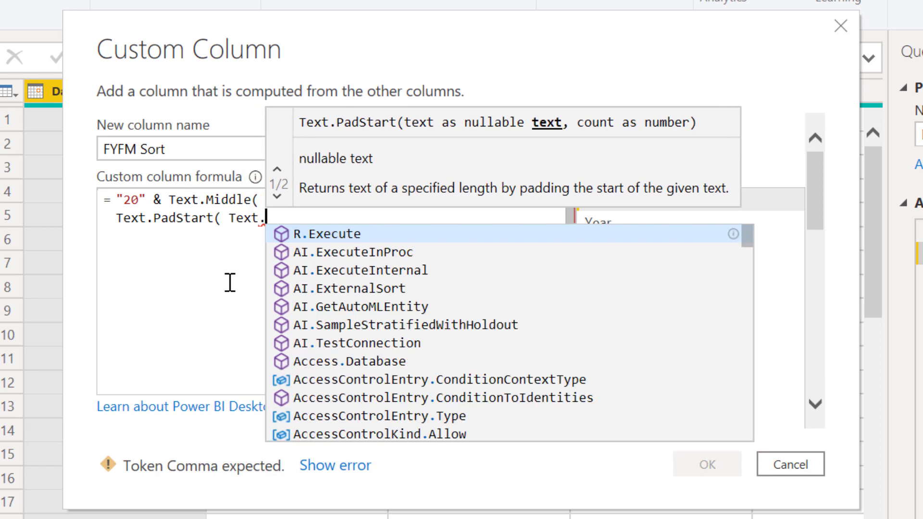
pyautogui.write('ff')
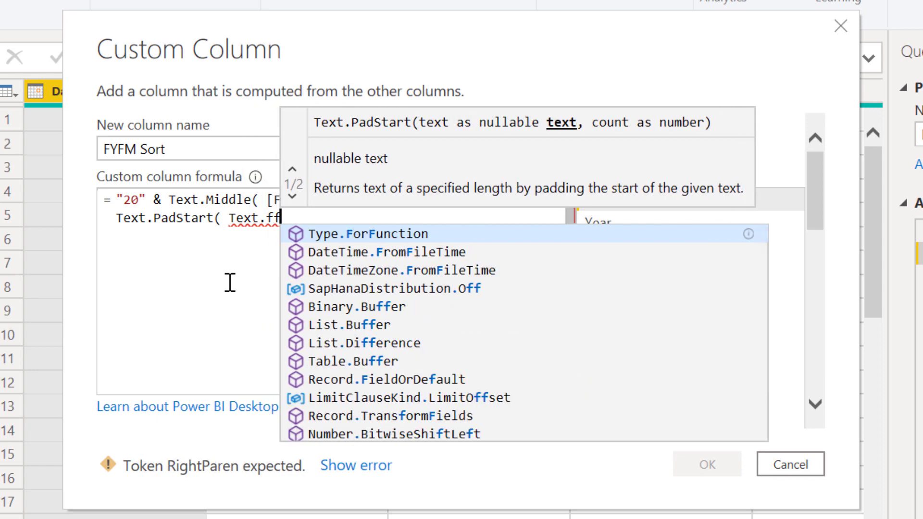
pyautogui.press('BackSpace')
pyautogui.press('BackSpace')
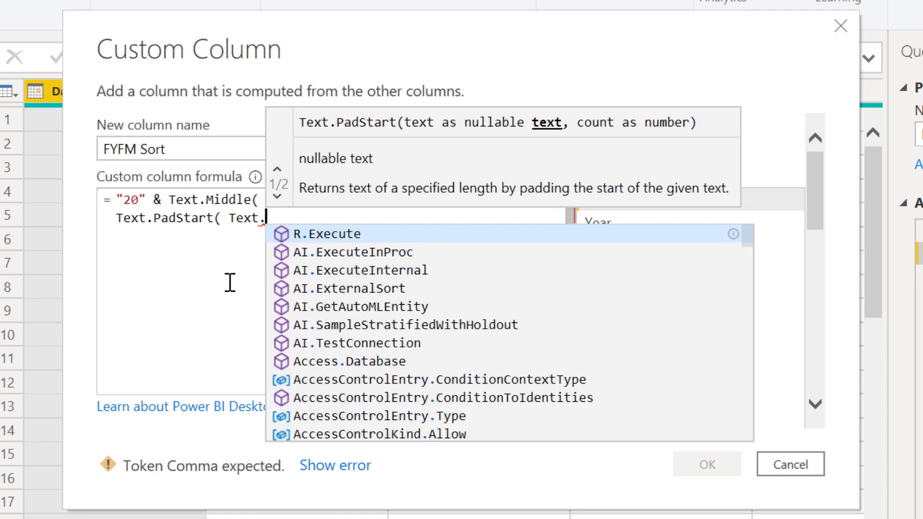
pyautogui.write('F')
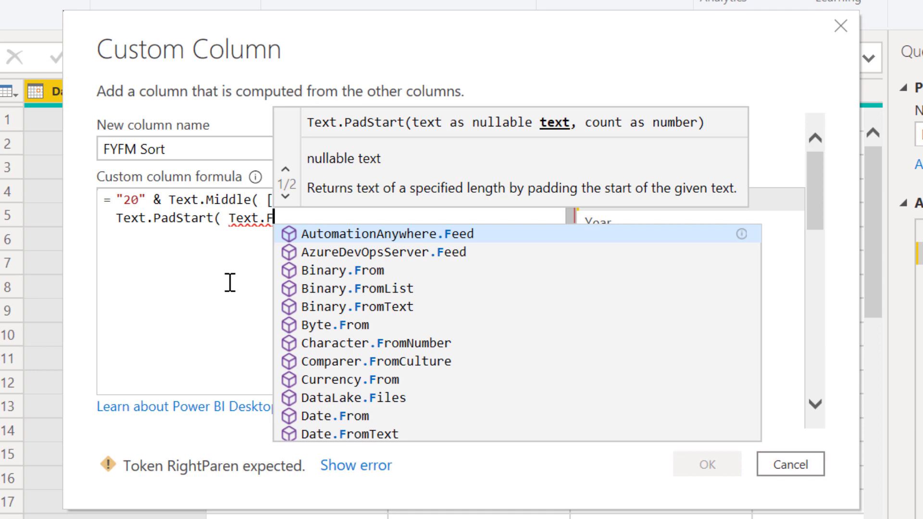
pyautogui.write('rom')
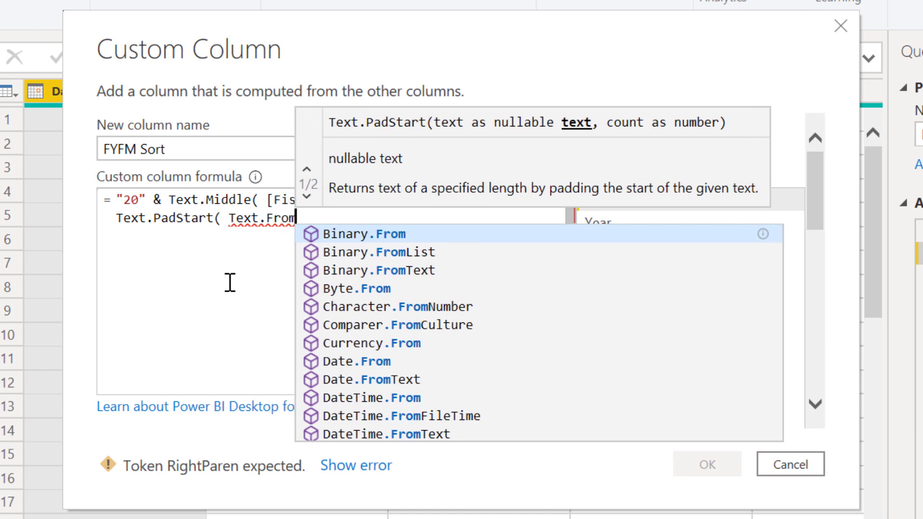
pyautogui.write('(')
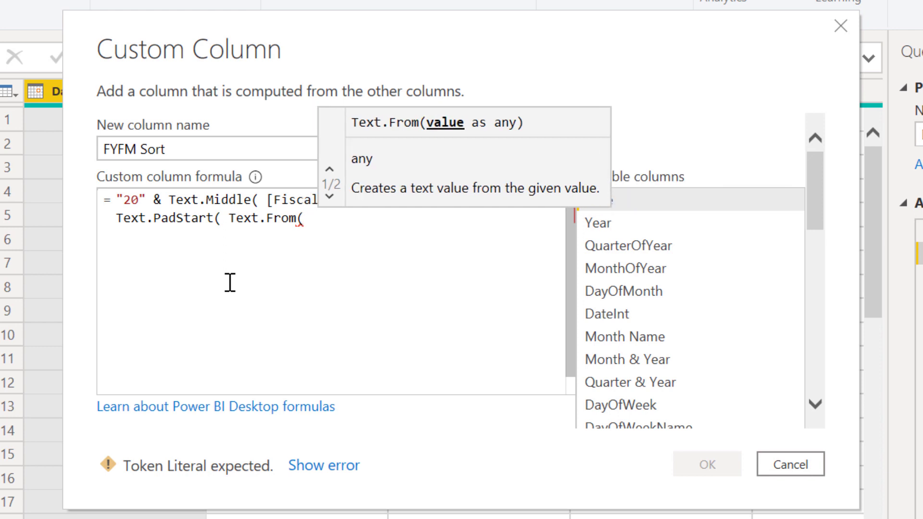
# Finish with [Fiscal Period] ), 2, "0" ) and close the remaining parentheses.
pyautogui.press('BackSpace')
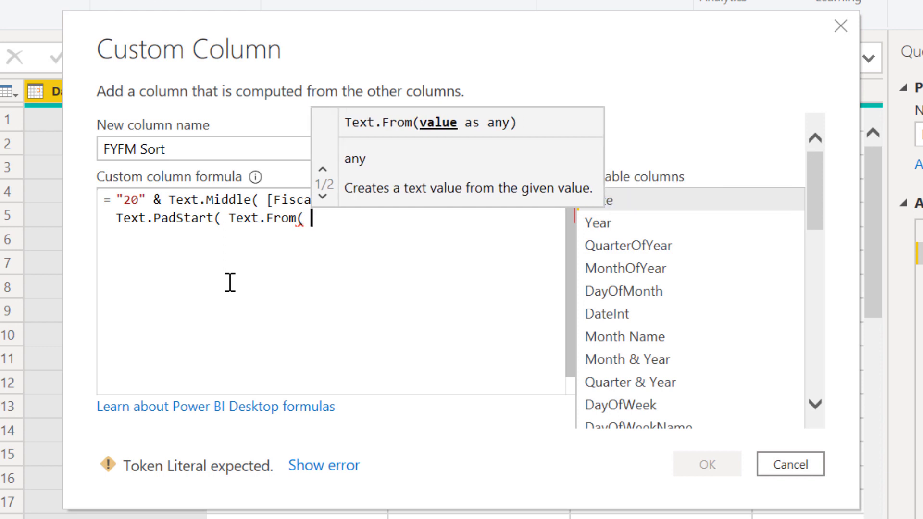
pyautogui.write('[f')
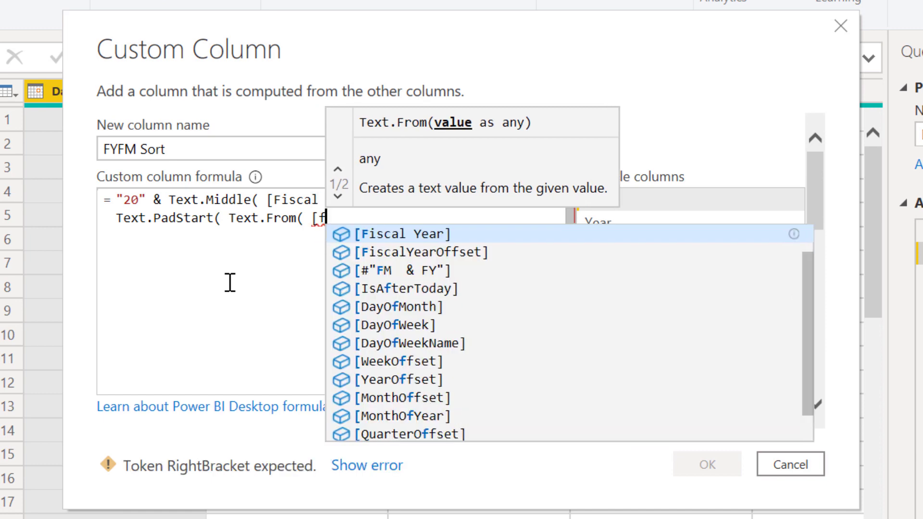
pyautogui.write('is')
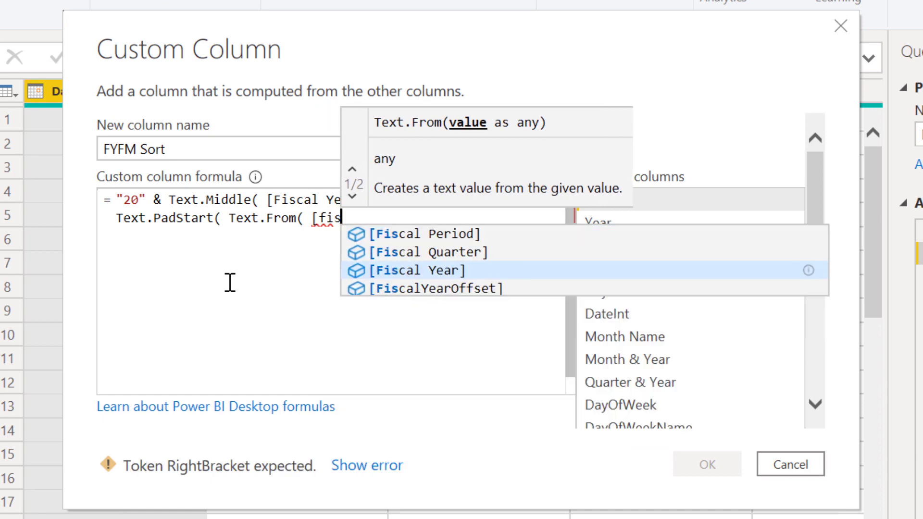
pyautogui.press('Up')
pyautogui.press('Up')
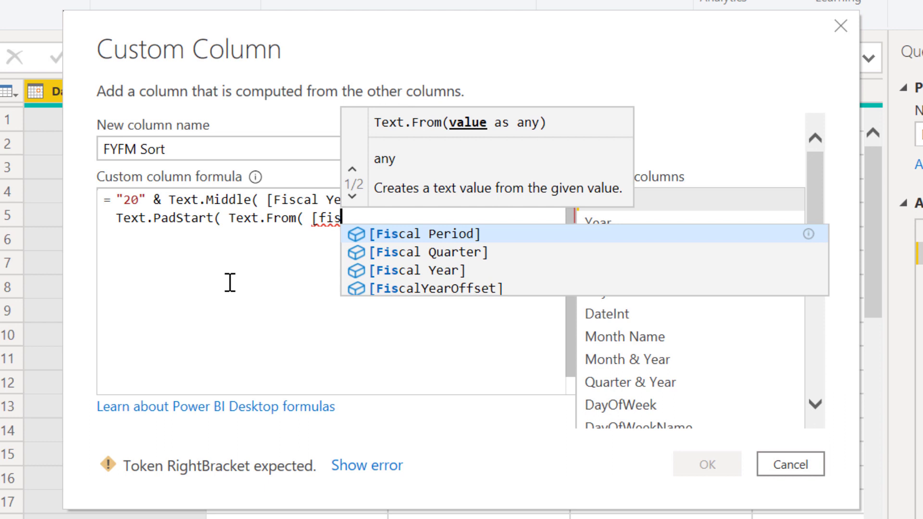
pyautogui.press('Tab')
pyautogui.write(', ')
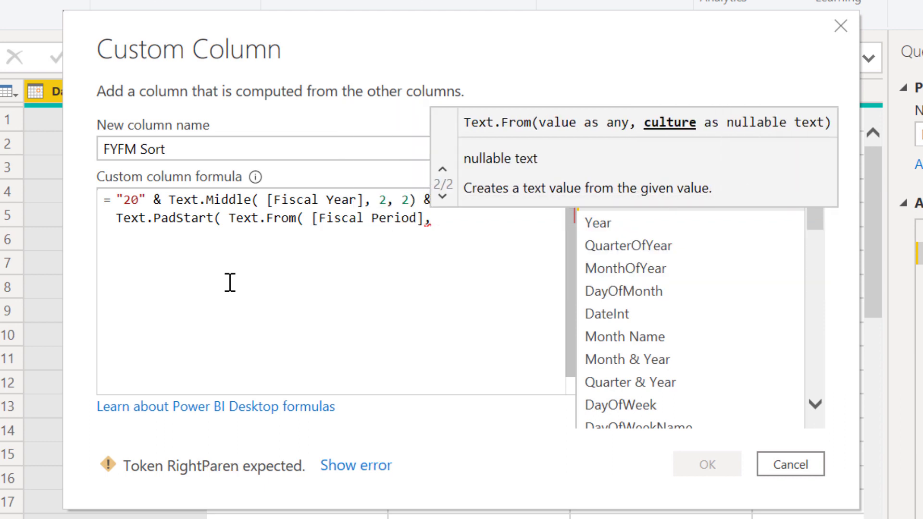
pyautogui.write('2, ')
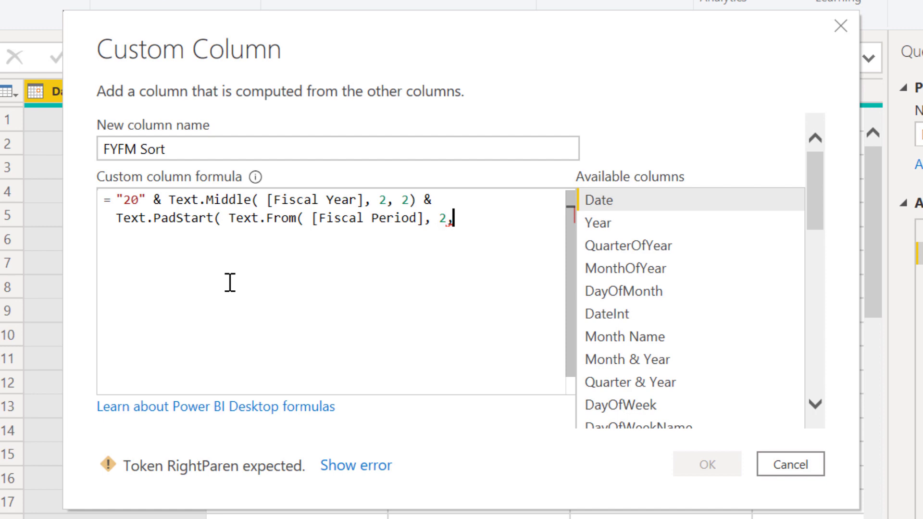
pyautogui.write('"0"')
pyautogui.press('Left')
pyautogui.press('Left')
pyautogui.press('Left')
pyautogui.press('Left')
pyautogui.press('Left')
pyautogui.press('Left')
pyautogui.press('Left')
pyautogui.press('Left')
pyautogui.press('Left')
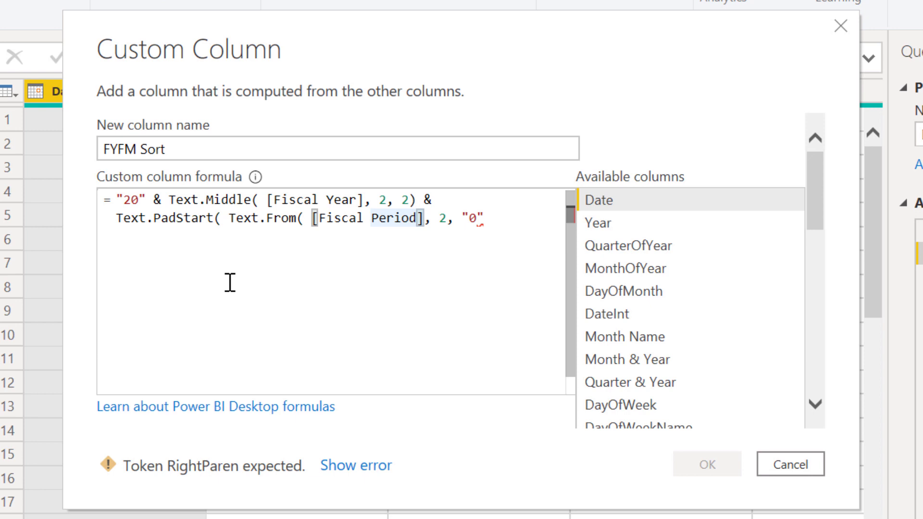
pyautogui.press('Right')
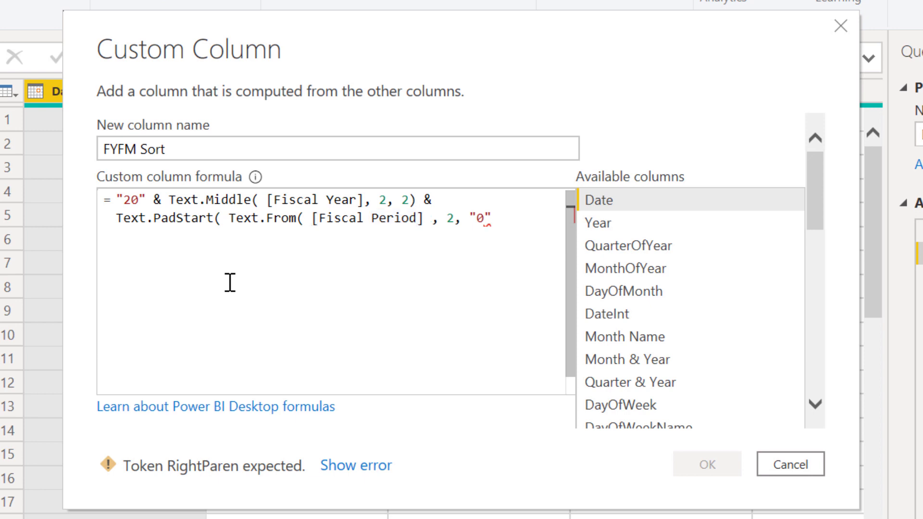
pyautogui.write(')')
pyautogui.press('End')
pyautogui.write(')')
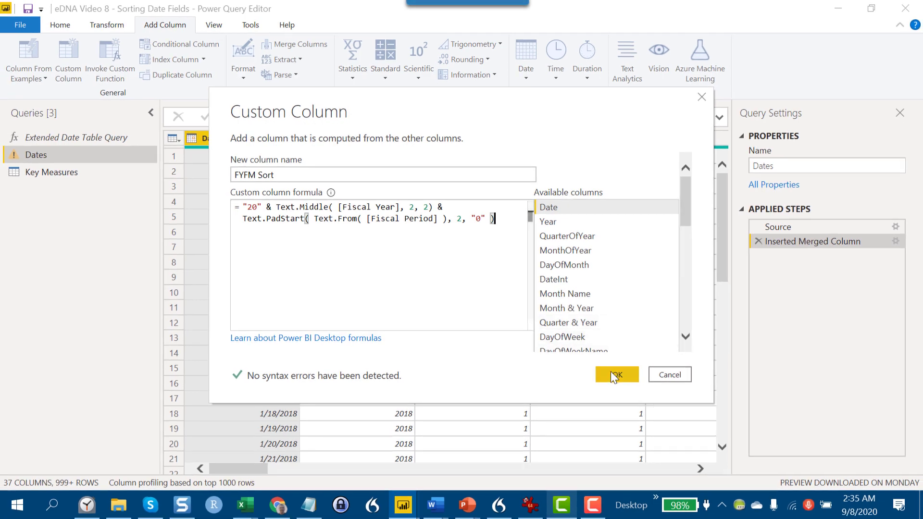
# Create the FYFM Sort column (values like 201807) and Close & Apply the Dates query.
pyautogui.click(611, 375)
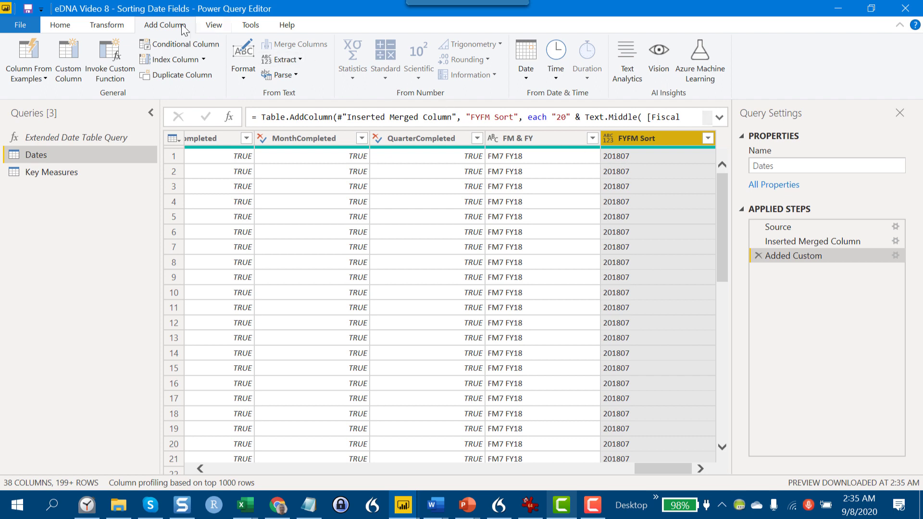
pyautogui.click(61, 26)
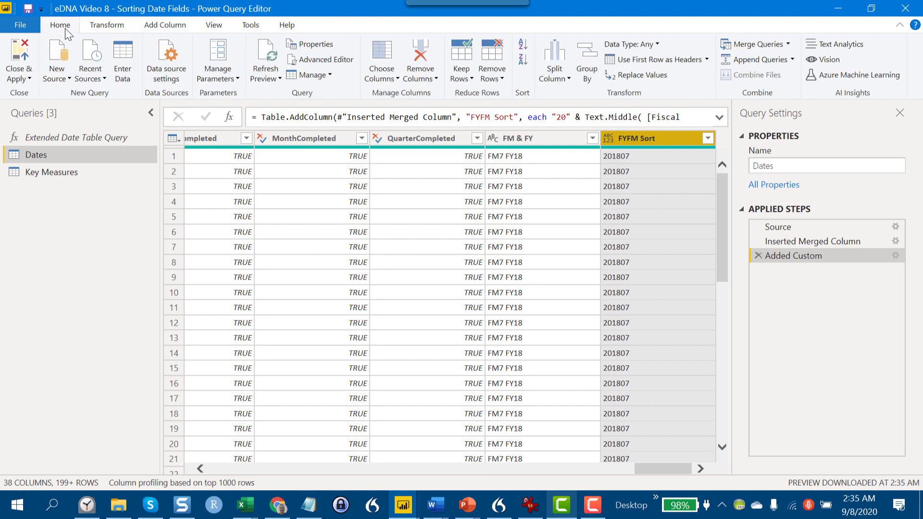
pyautogui.click(18, 56)
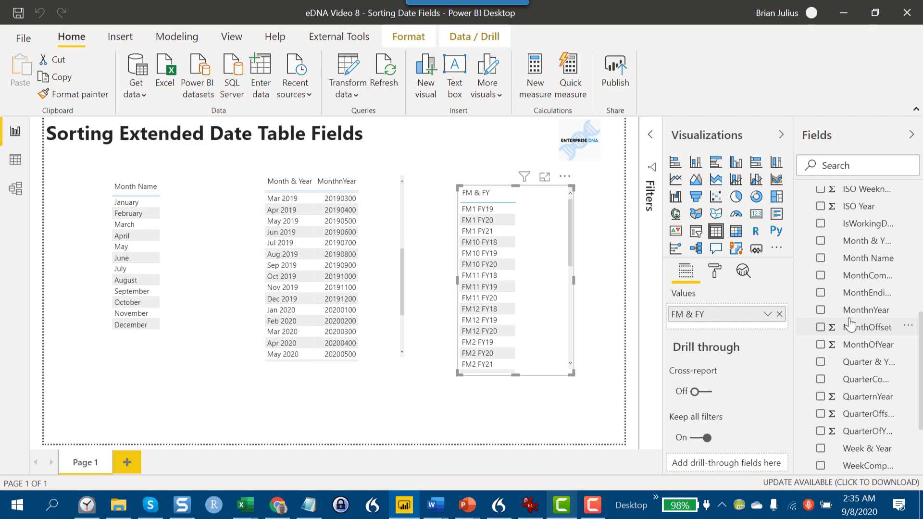
# Sort the FM & FY column by FYFM Sort so the slicer starts at FM7 FY18.
pyautogui.scroll(5, 858, 323)
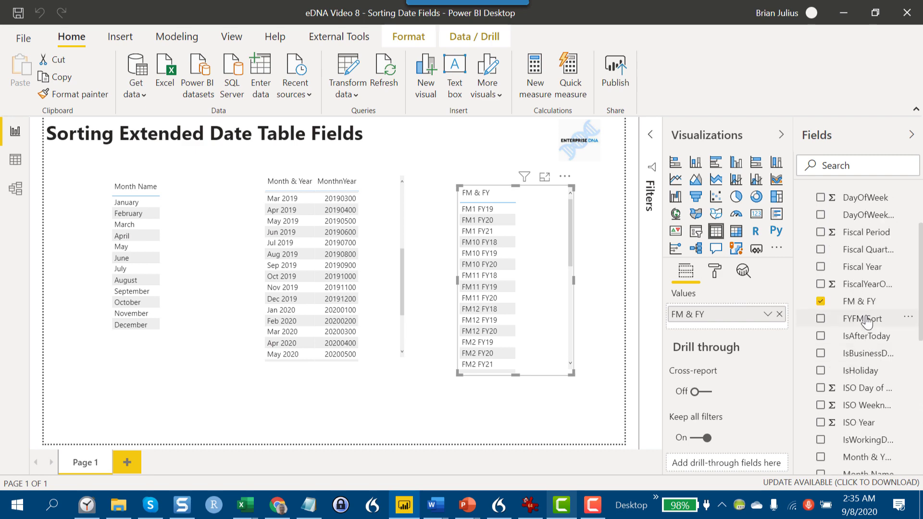
pyautogui.moveTo(865, 301); pyautogui.dragTo(598, 118)
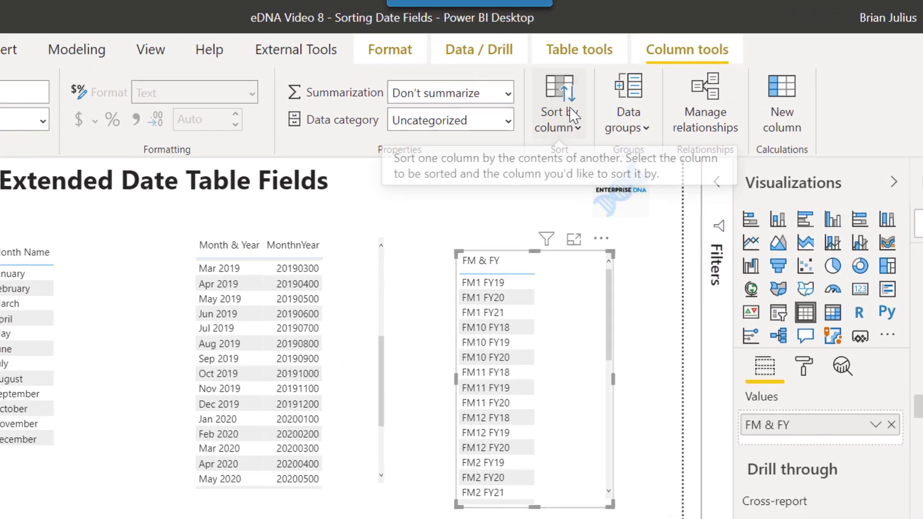
pyautogui.click(543, 86)
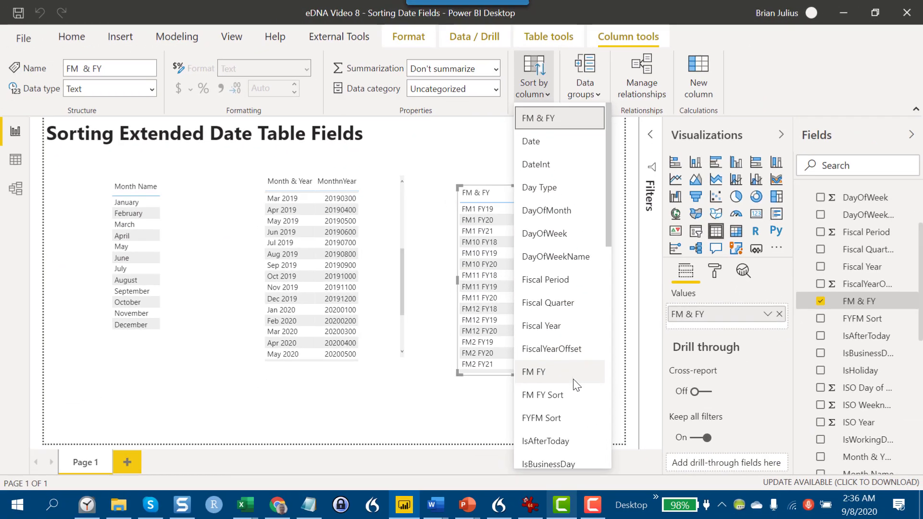
pyautogui.click(557, 417)
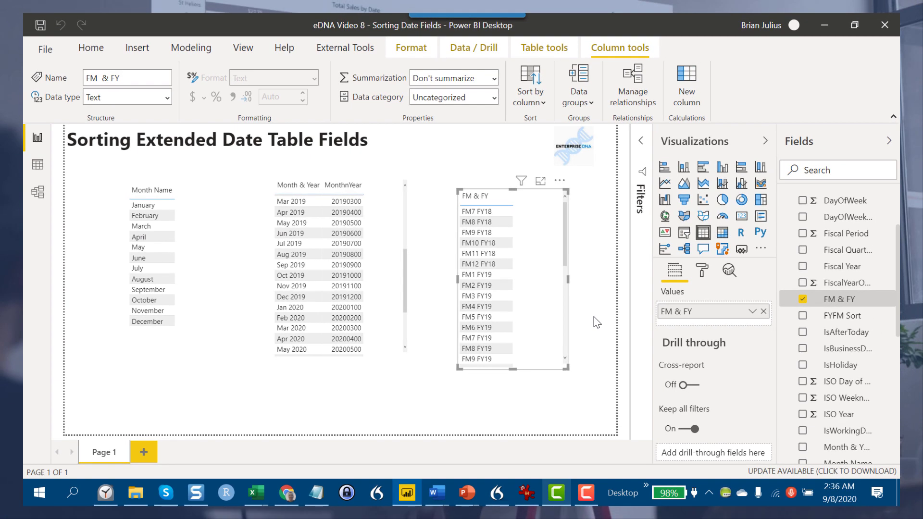
# Bring the Extended Date Table Cheat Sheet.png in IrfanView back to the front.
pyautogui.click(528, 493)
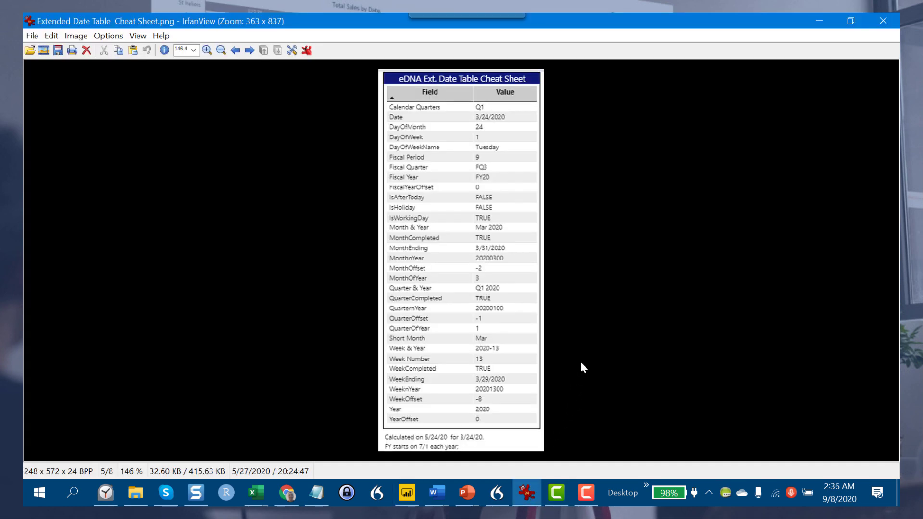